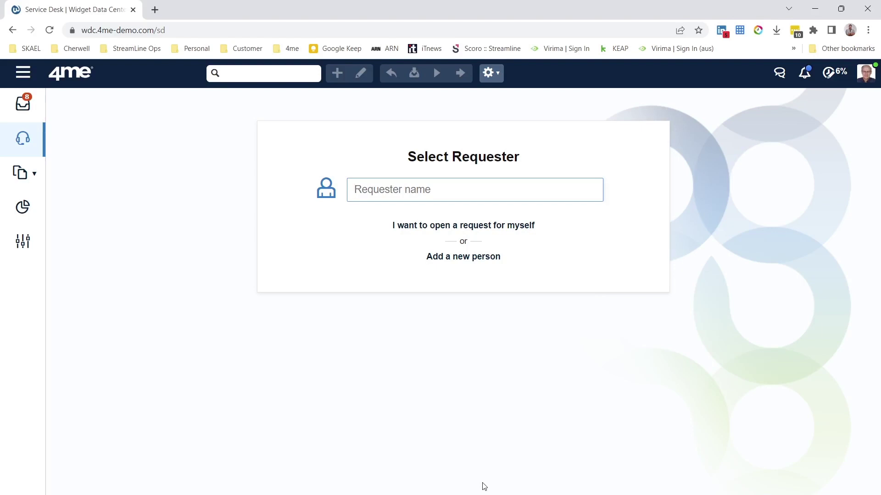
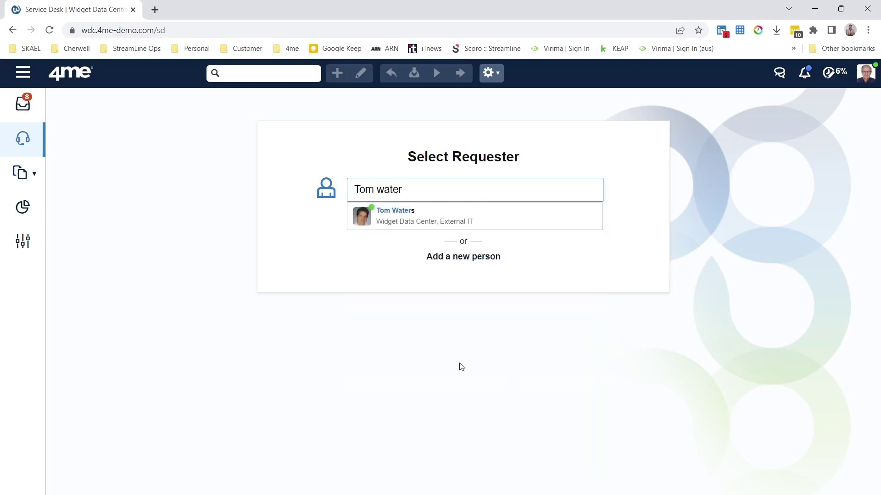
Step: Start a plain request for the requester based on the Dell Precision T5400 Workstation (CMP00057)
click(416, 227)
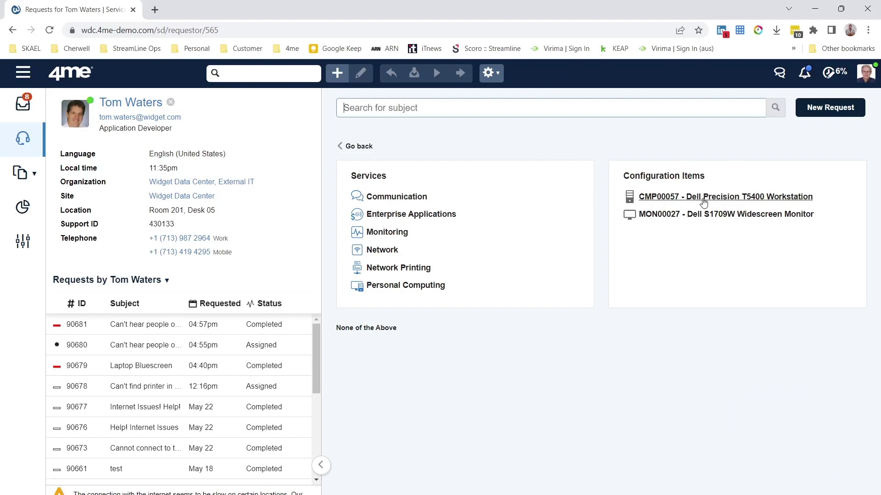
click(704, 197)
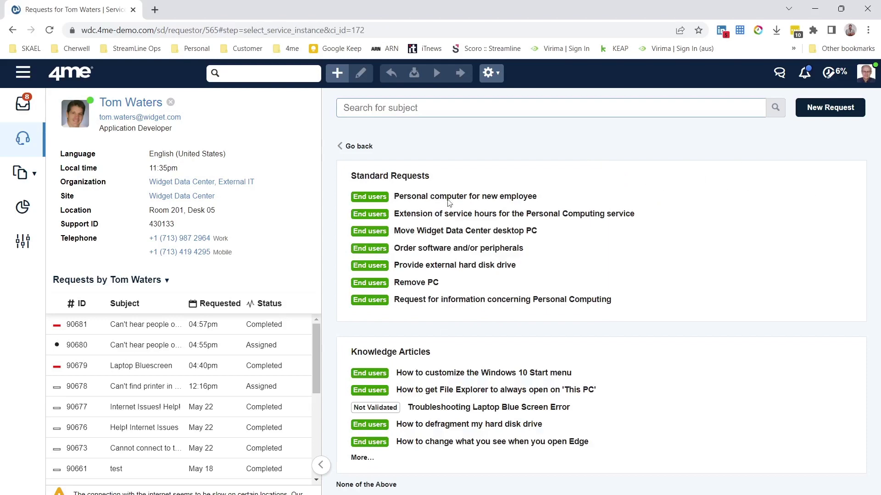
click(363, 486)
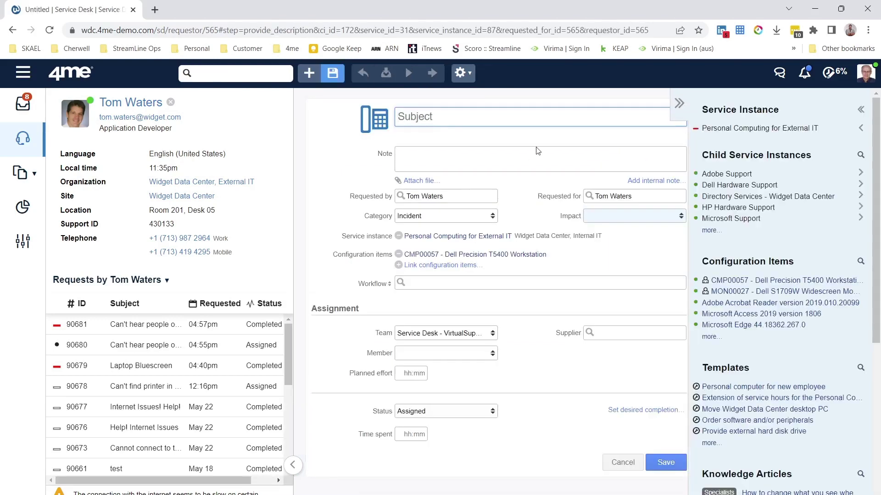
Step: Enter subject 'bluescreen on laptop' and note 'getting a bluescreen on my laptop'
text(bluesceen)
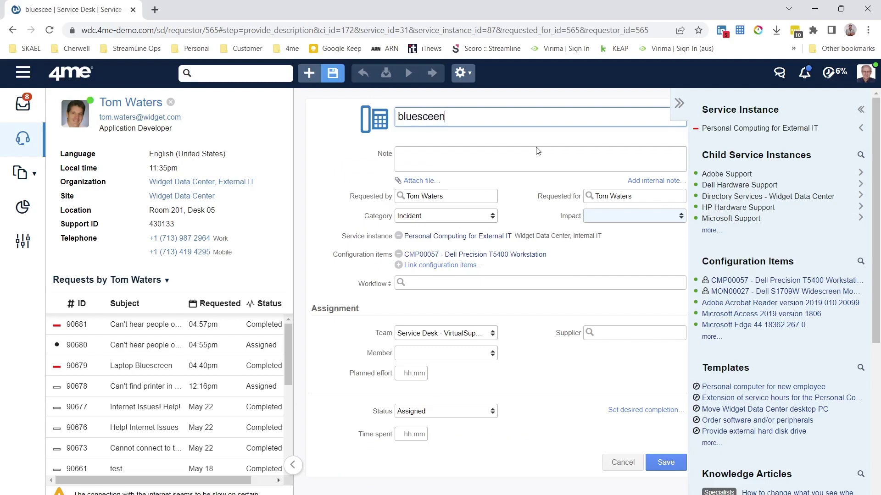
key(BackSpace)
key(BackSpace)
key(BackSpace)
text(reen)
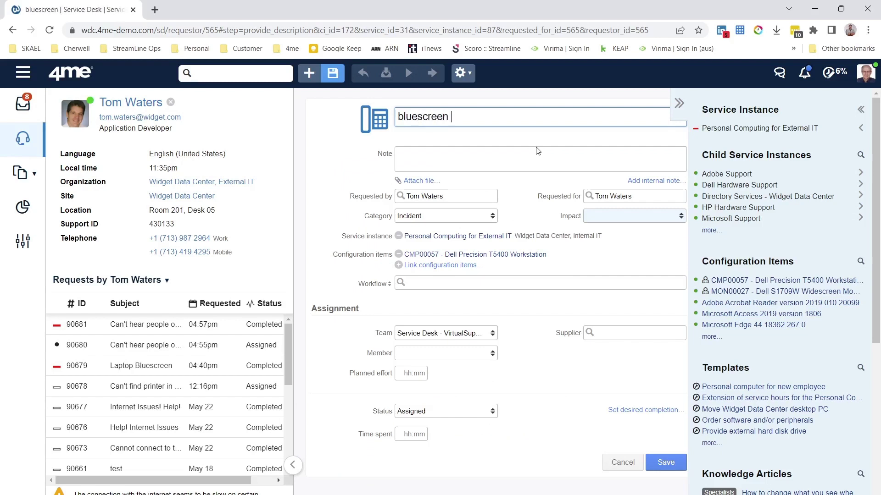
text( on laptop)
click(537, 151)
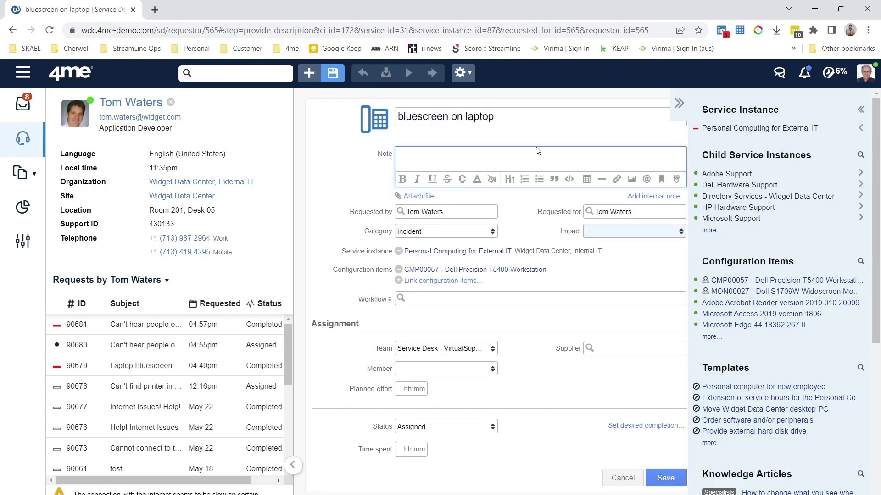
text(getting a blue)
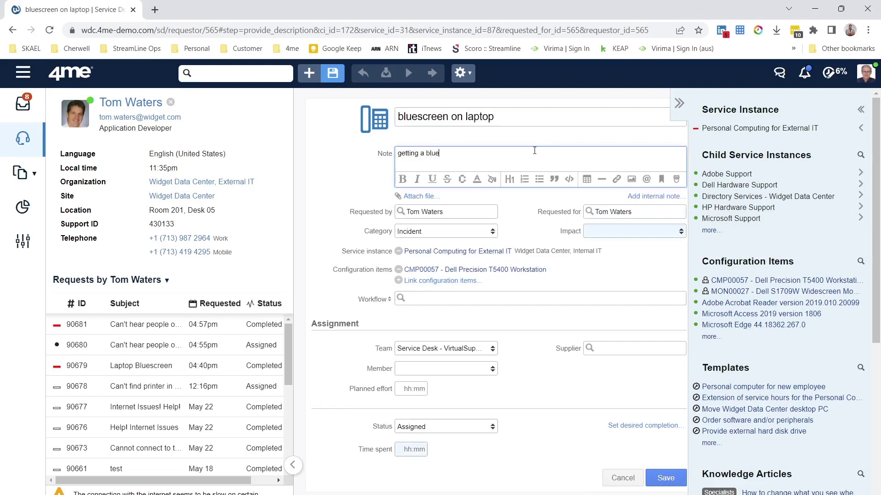
text(screen on my laptop)
Step: Set impact to Medium, log 1 minute of time spent, and save the request
click(642, 231)
key(Escape)
click(659, 261)
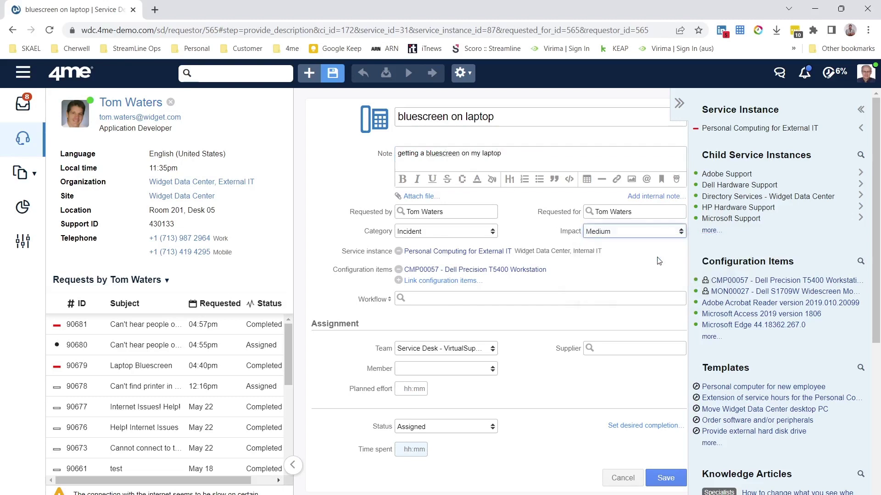
click(423, 449)
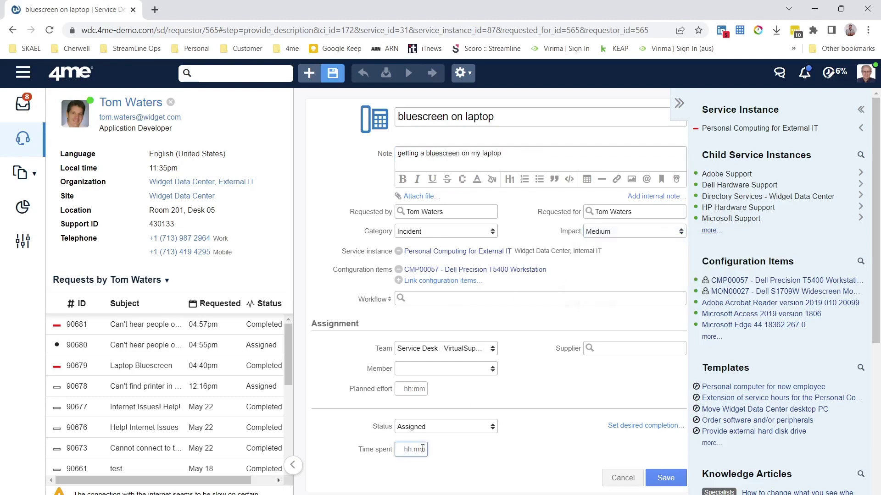
text(1)
click(670, 478)
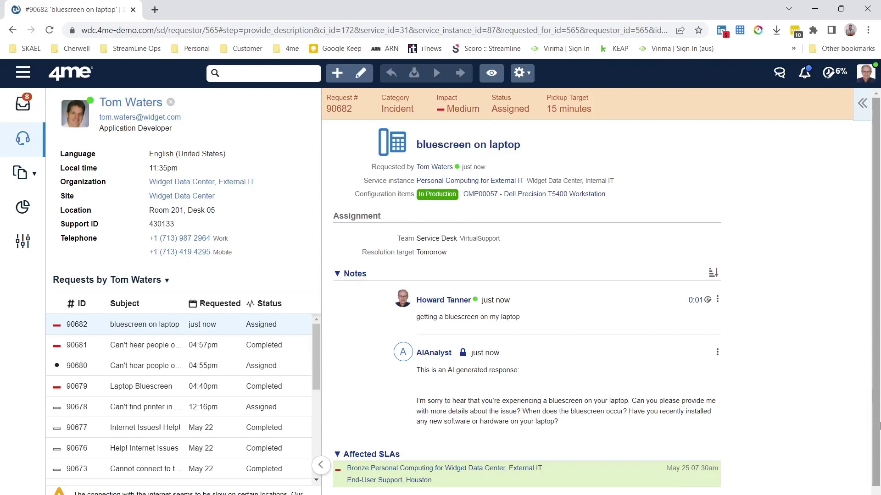
Step: Select the AIAnalyst response paragraph and put request #90682 into edit mode
key(Page_Down)
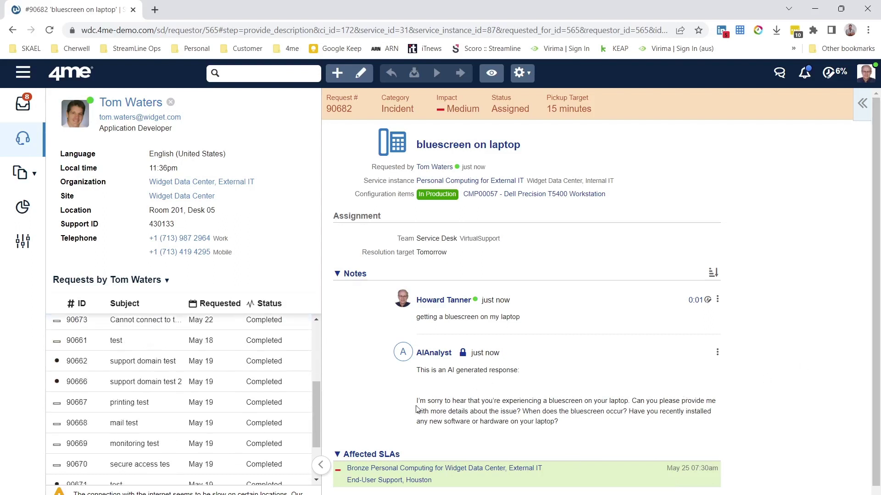
drag(418, 401, 572, 428)
key(ctrl+c)
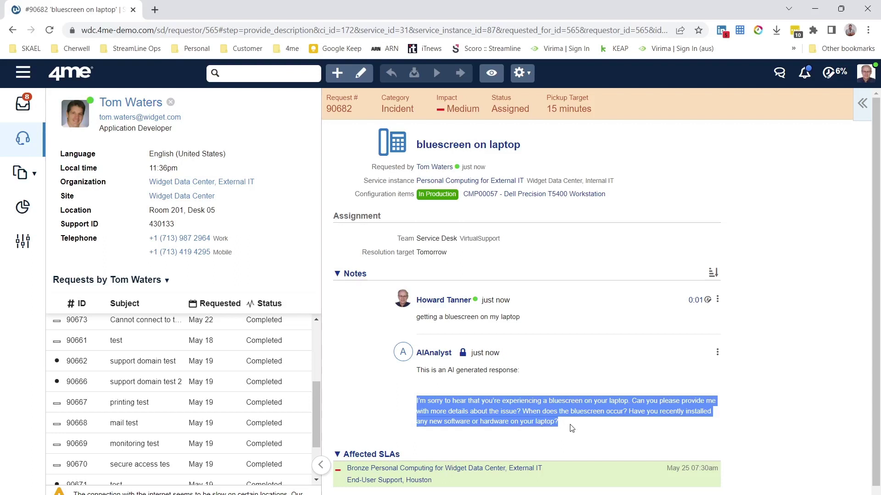
click(360, 73)
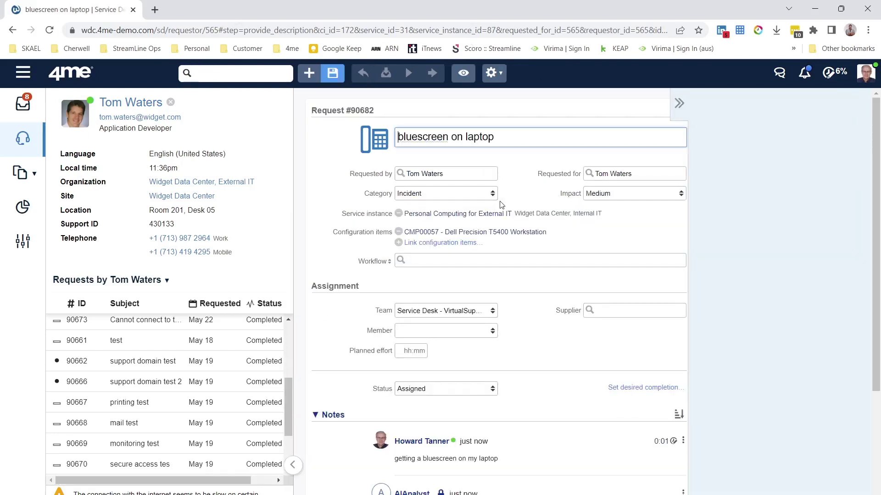
Step: Write a note mentioning the requester and paste in the AIAnalyst's questions
scroll(501, 206, down, 5)
click(439, 426)
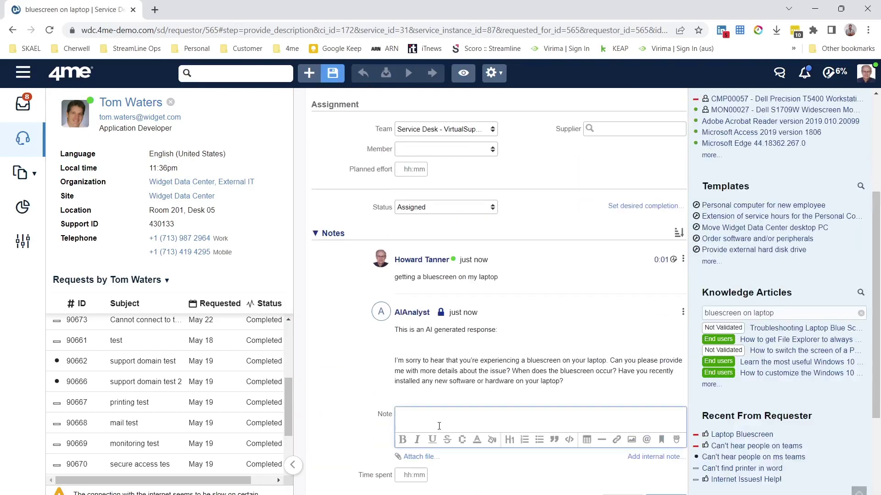
text(@tom)
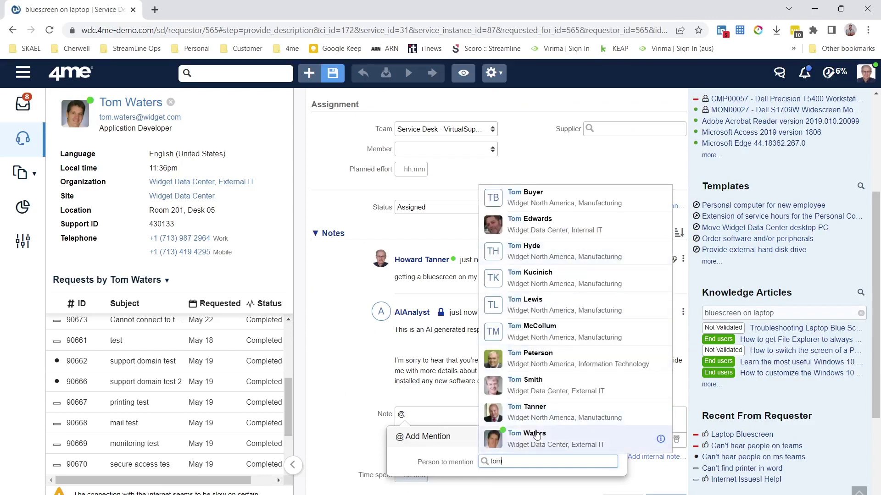
click(536, 435)
key(ctrl+v)
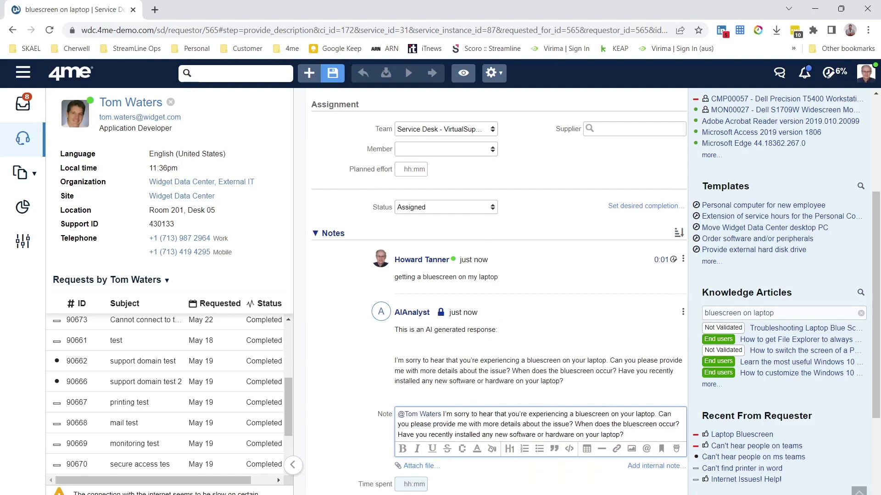
Step: Save the request with 1 minute of time spent logged
key(ctrl+s)
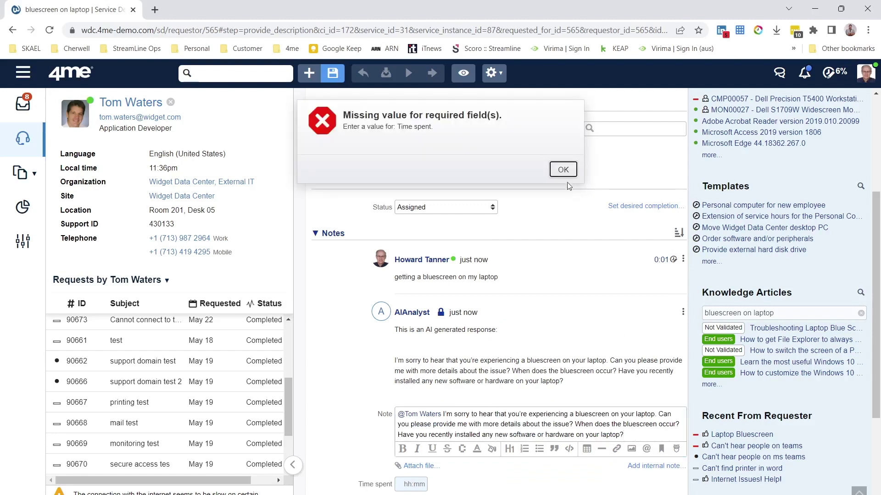
click(563, 170)
text(1)
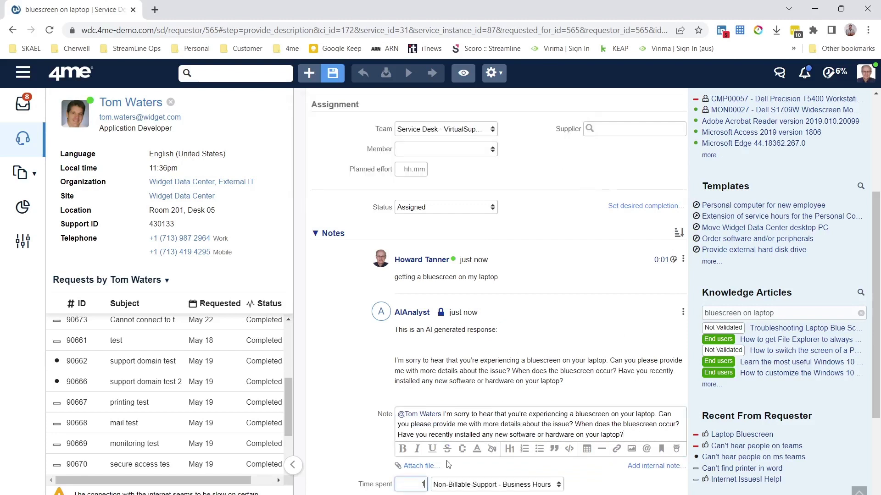
key(Tab)
key(ctrl+s)
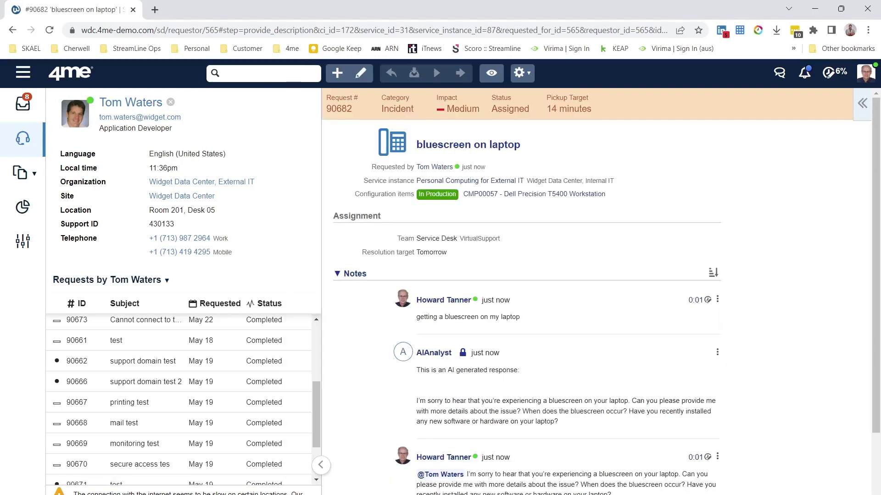
scroll(621, 344, down, 2)
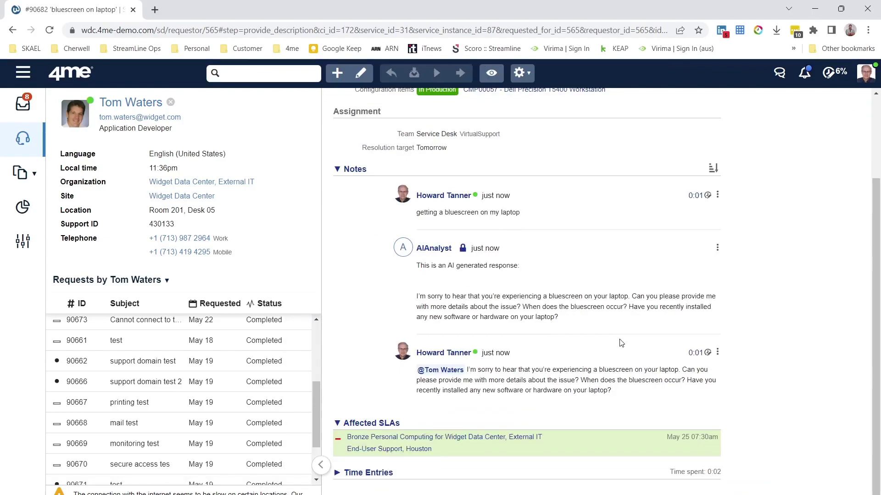
key(super+Tab)
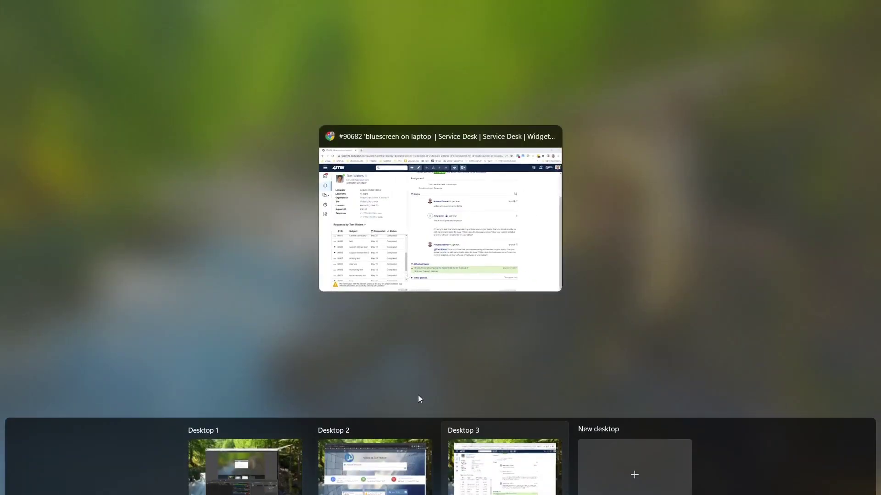
Step: Open request #90682 in Self Service as the customer to add a reply
click(370, 467)
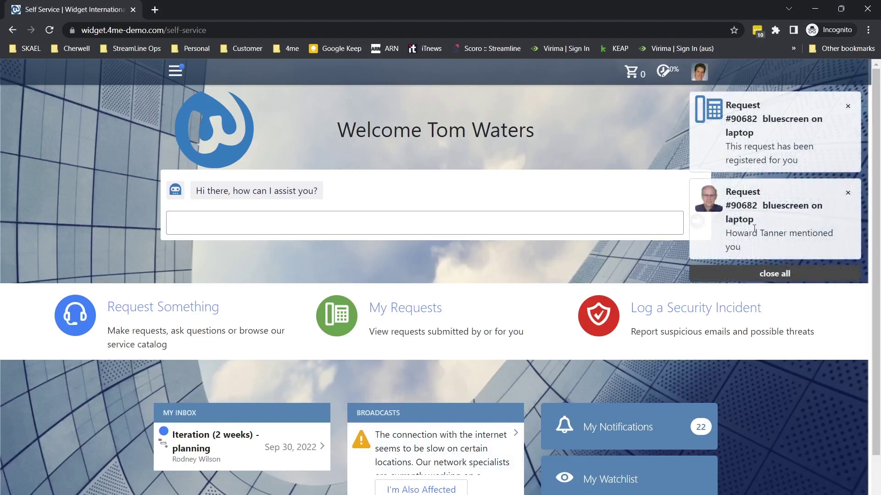
click(743, 206)
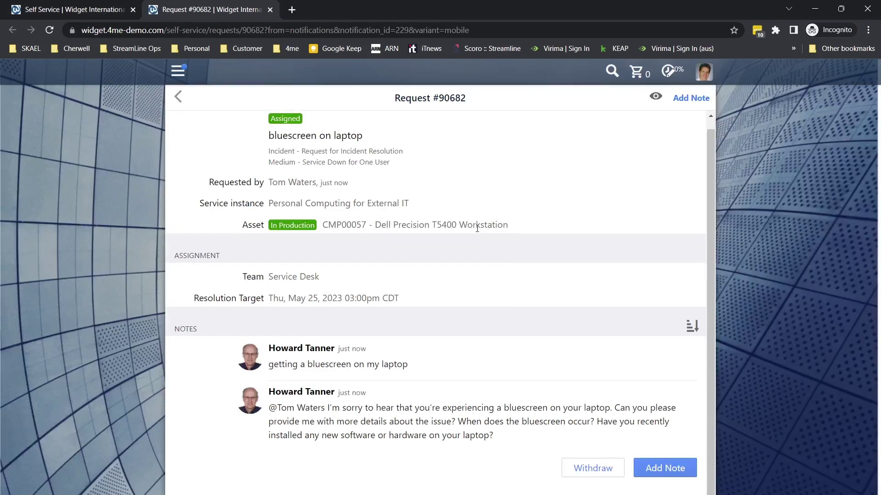
click(668, 468)
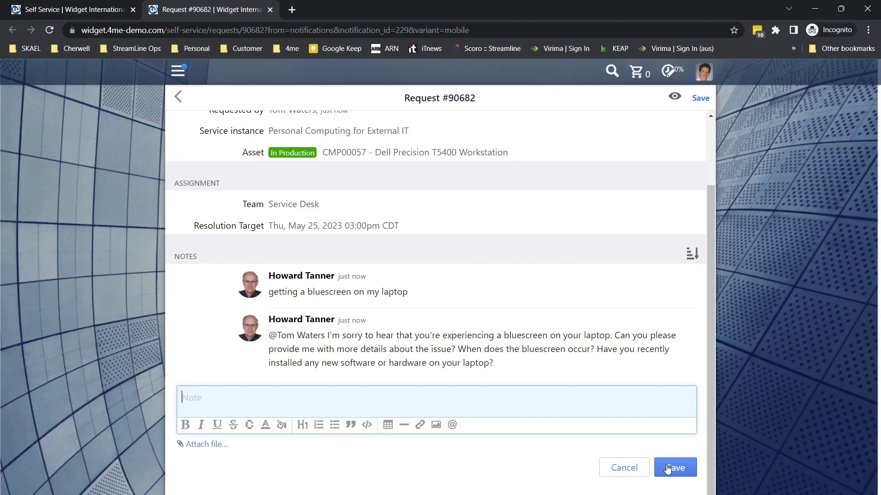
click(667, 469)
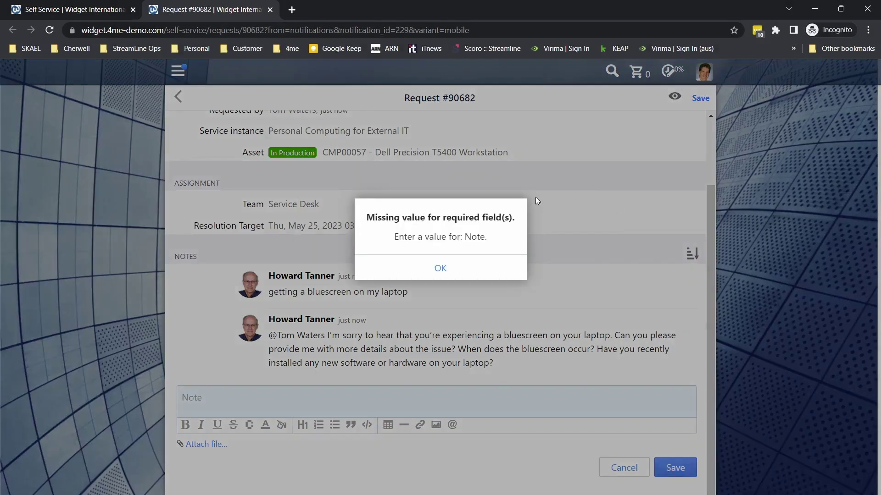
click(461, 267)
Step: Reply 'I've recently added a new stick of memory.. could that be the issue?' and save
click(356, 393)
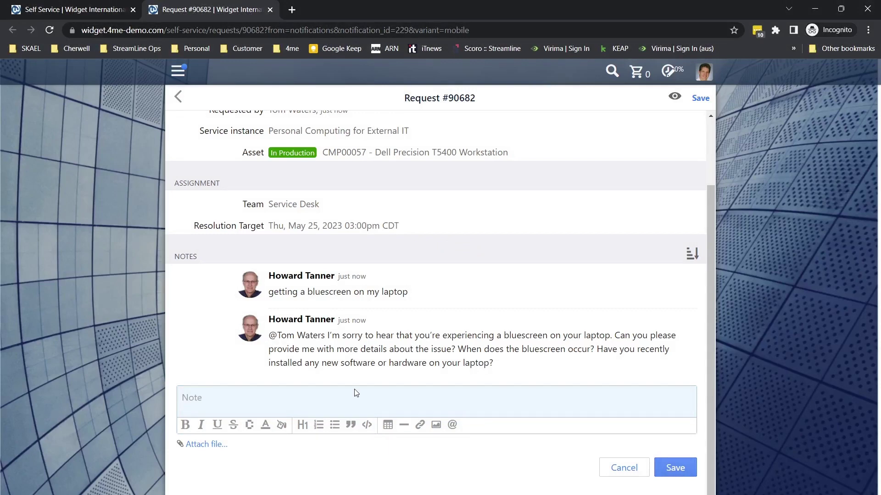
text(I've rce)
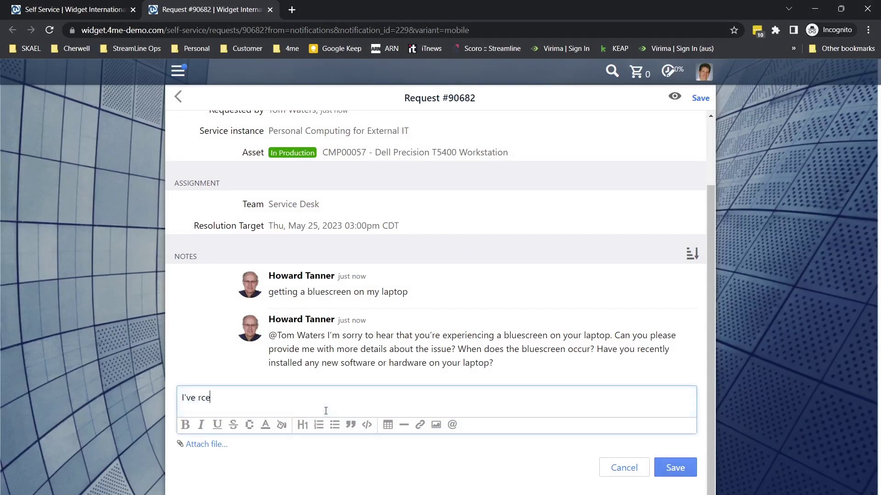
key(BackSpace)
key(BackSpace)
text(ecently added a new stick )
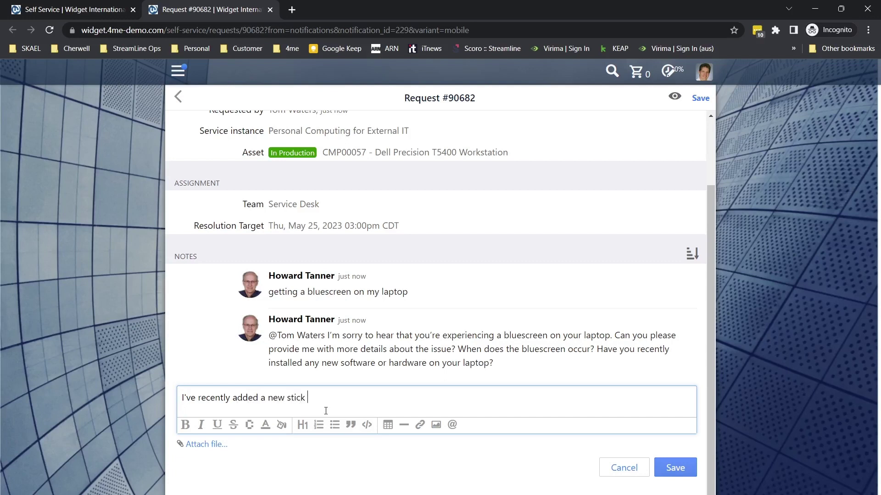
text(of memory.. could that be the issue?)
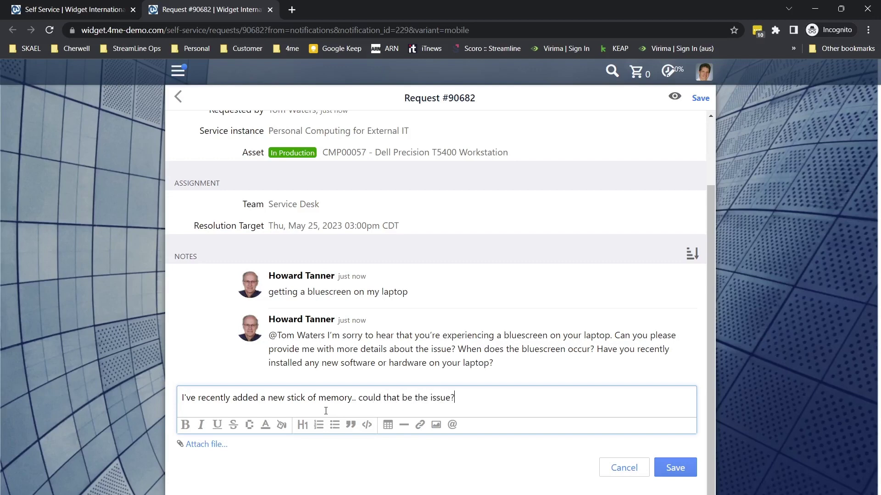
click(679, 468)
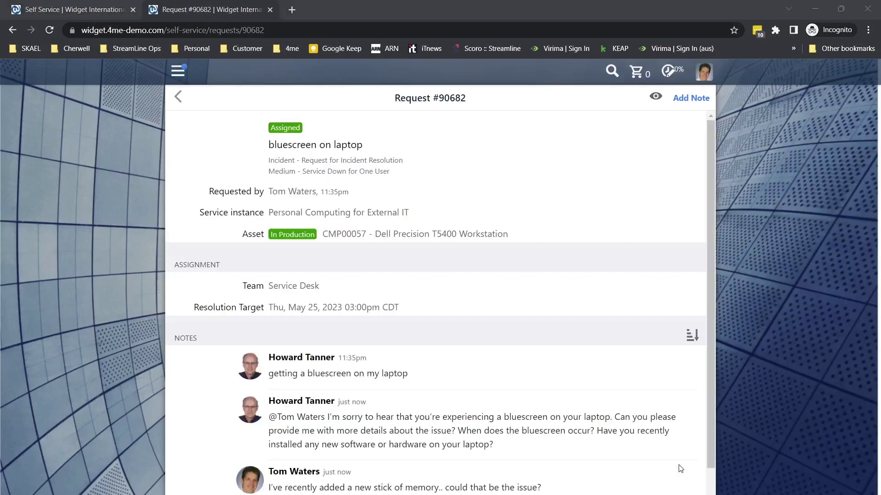
key(super+Tab)
click(390, 475)
key(super+Tab)
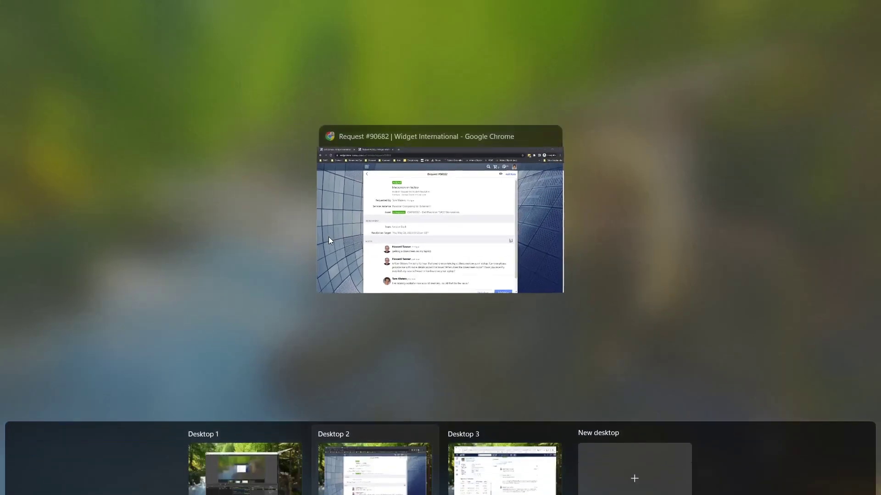
Step: Return to the service desk view of request #90682 and reopen it for editing
click(506, 486)
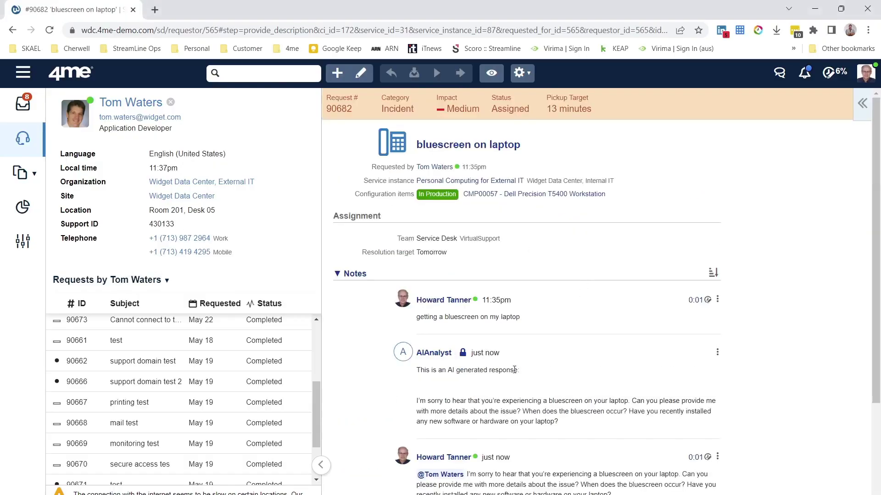
scroll(513, 373, down, 3)
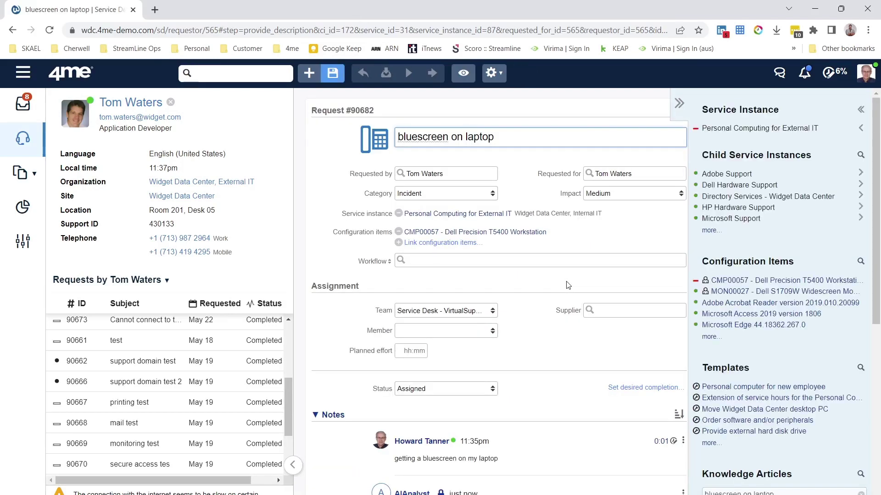
key(super+Tab)
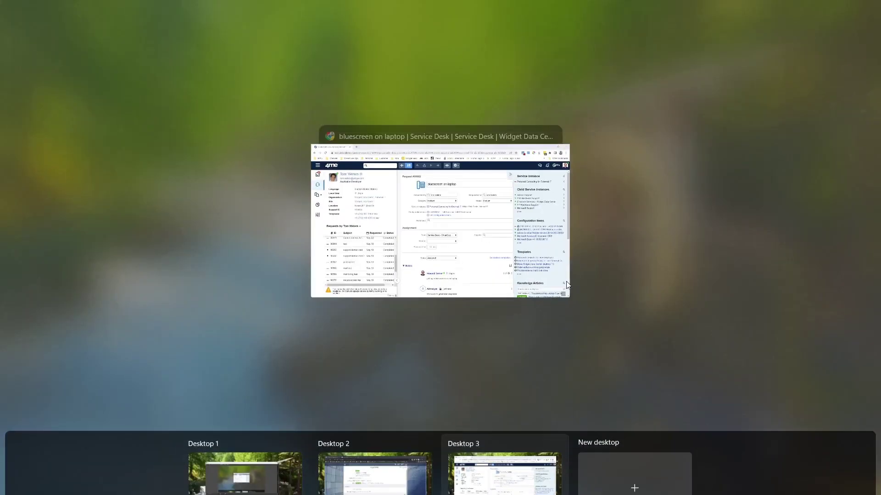
click(436, 205)
scroll(506, 380, down, 6)
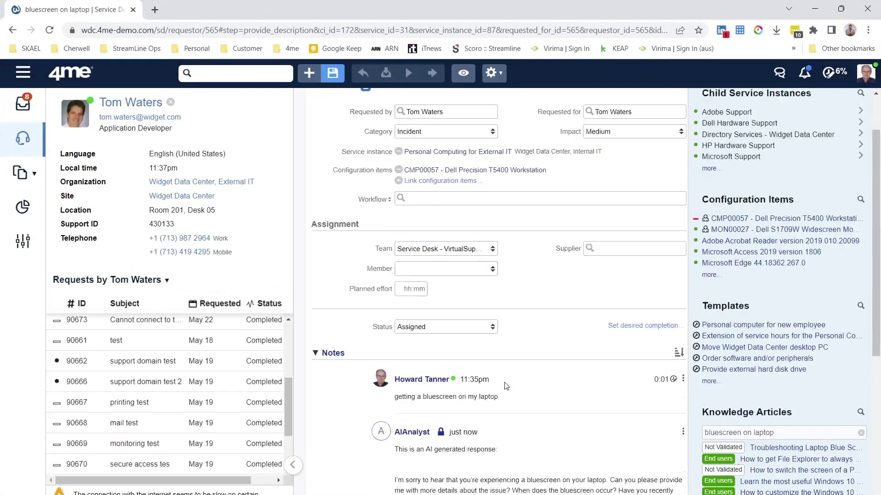
click(470, 360)
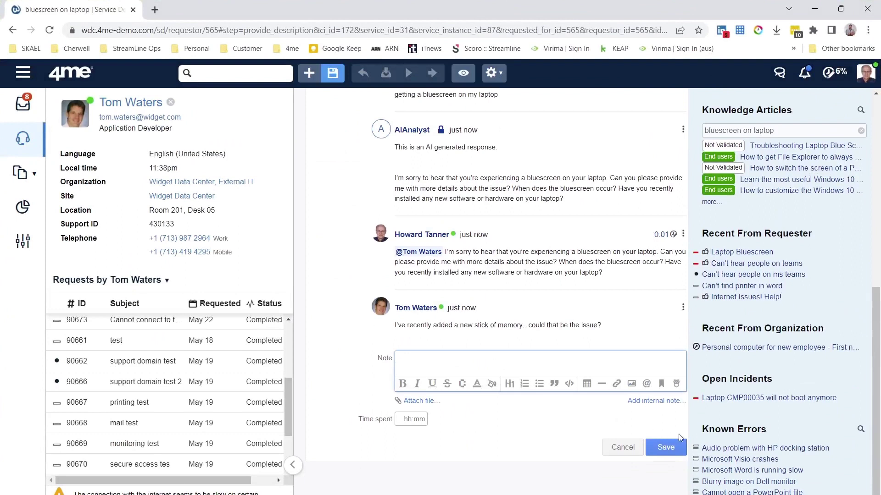
click(662, 401)
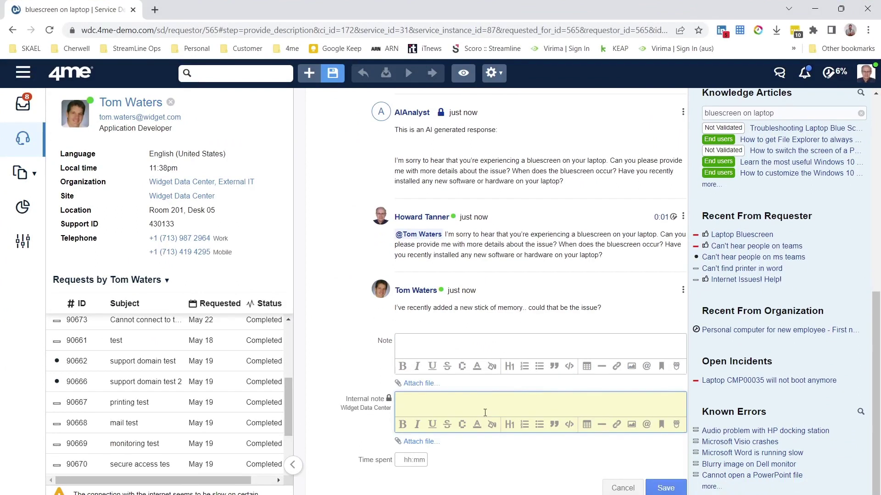
text(@aian)
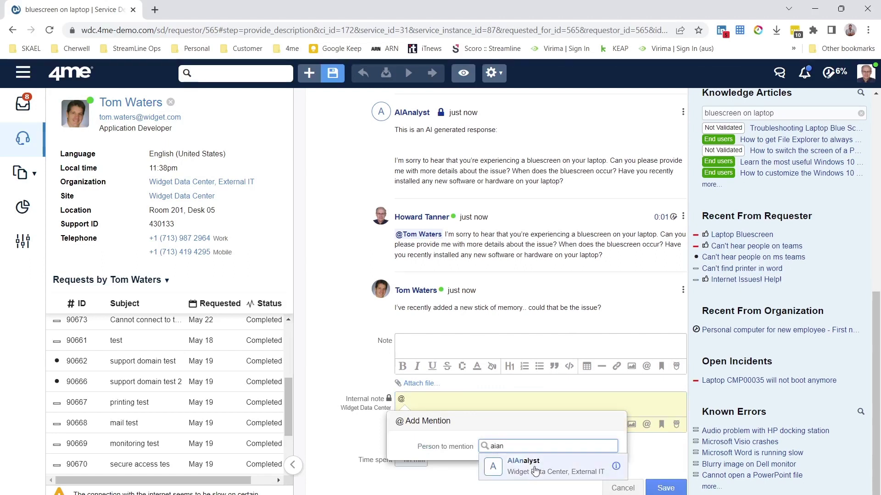
click(535, 471)
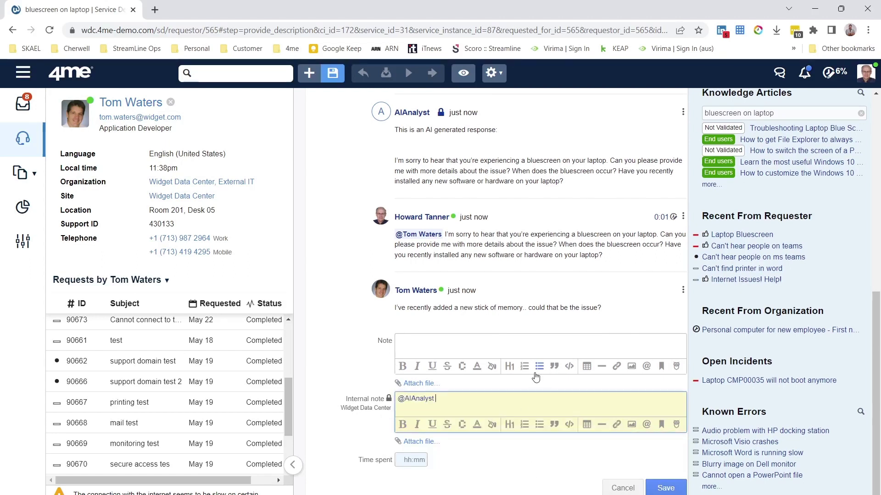
text(can you help me with the customers )
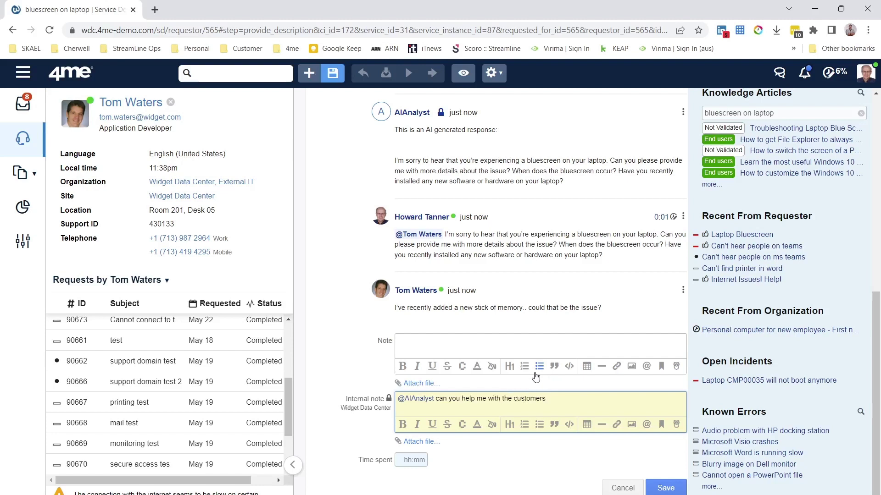
text(question?)
Step: Save the internal note with 1 minute of time spent
click(668, 488)
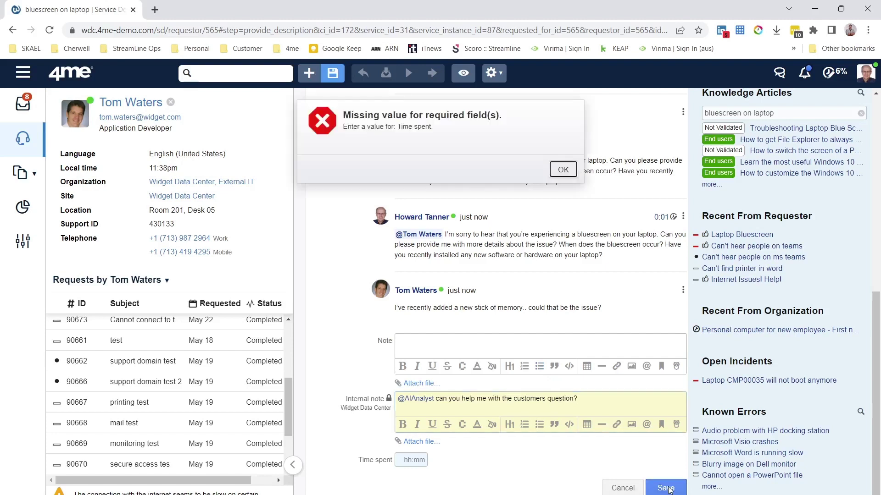
key(Return)
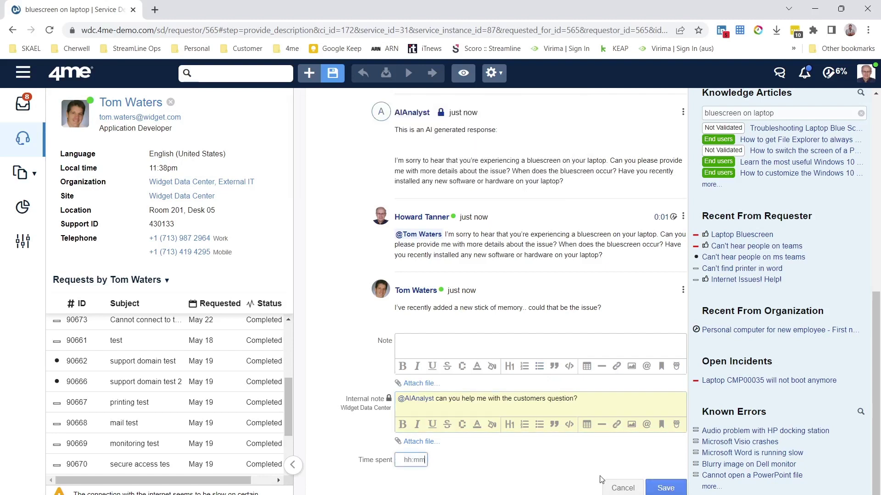
text(1)
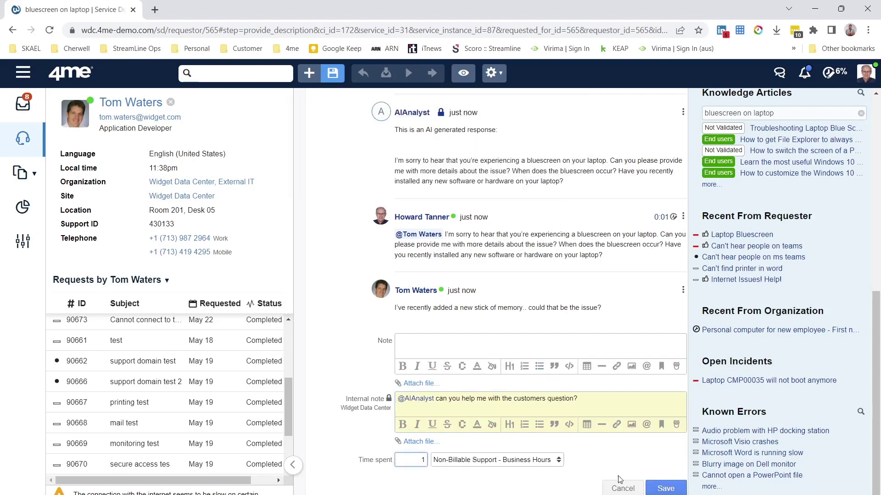
click(685, 490)
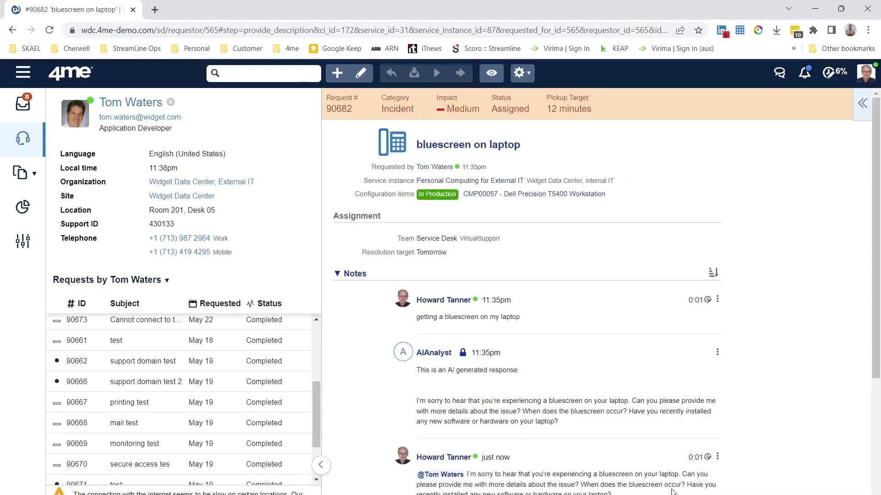
Step: Select the AIAnalyst's advice to remove the new memory stick, starting 'I would suggest…'
scroll(672, 492, down, 5)
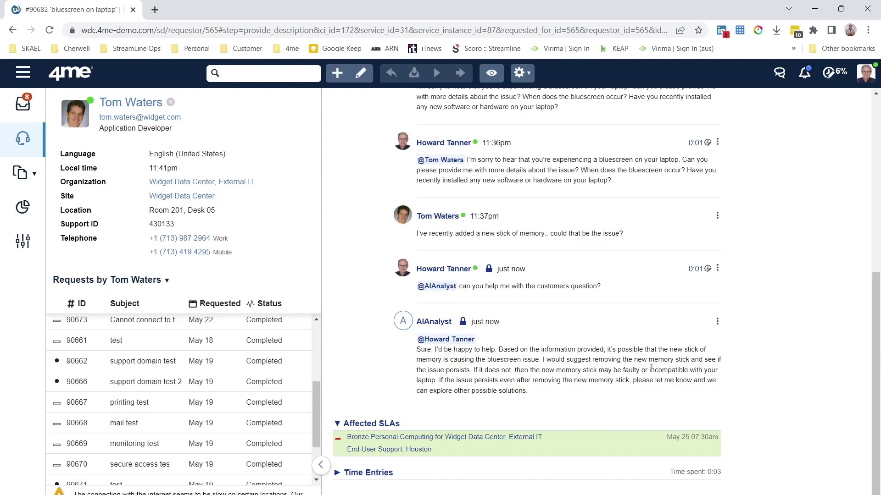
drag(543, 360, 551, 398)
key(ctrl+c)
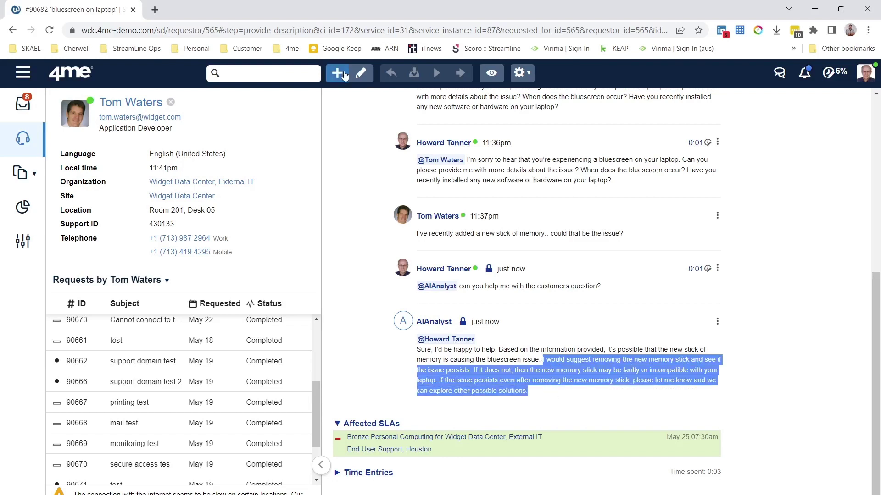
Step: Post a note to the requester with the pasted advice to remove the new memory stick
scroll(474, 341, down, 10)
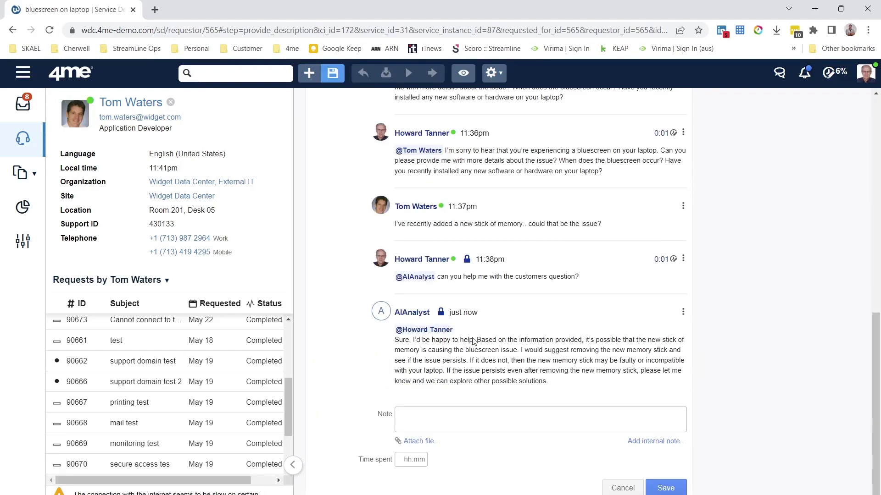
click(431, 429)
text(@)
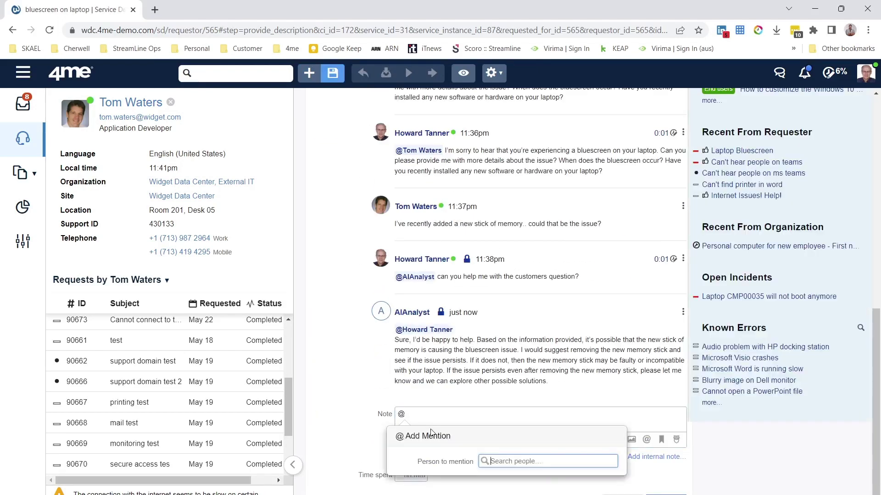
text(tom)
click(505, 438)
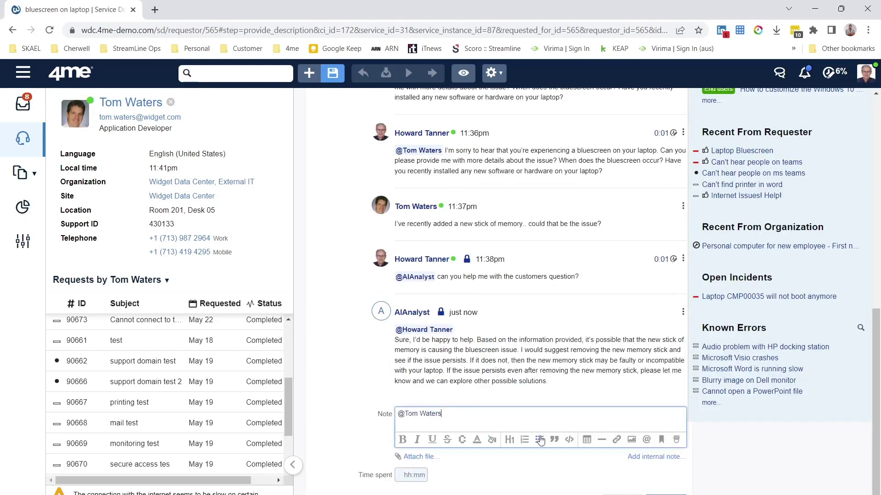
key(ctrl+v)
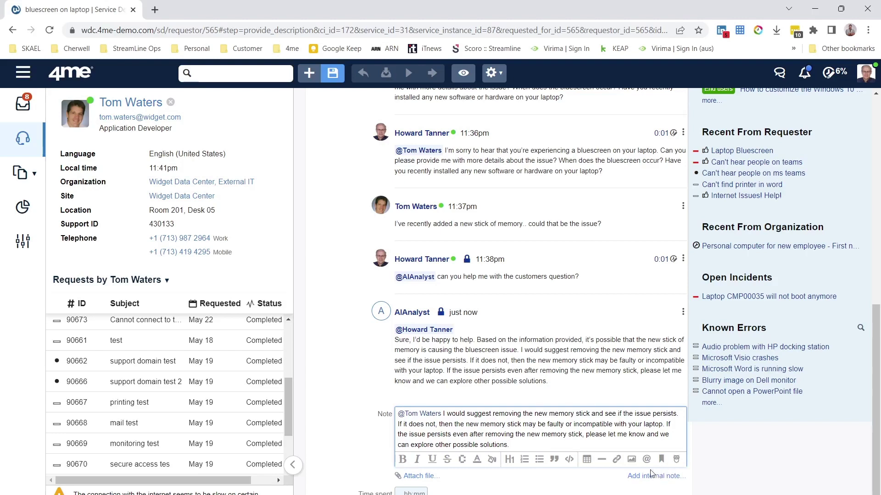
scroll(651, 473, down, 1)
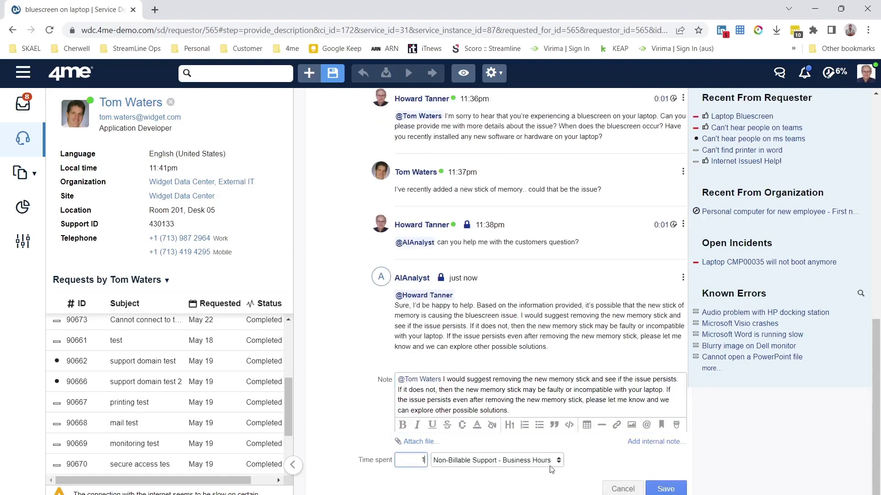
click(666, 489)
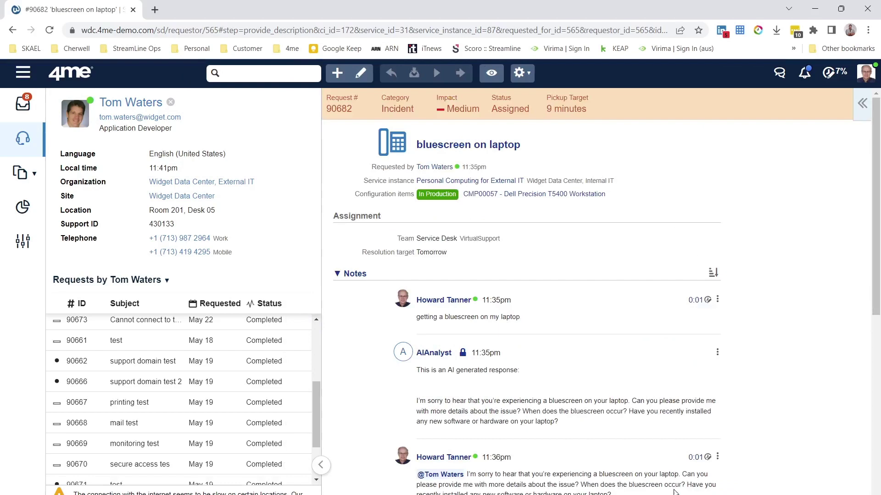
scroll(675, 475, down, 8)
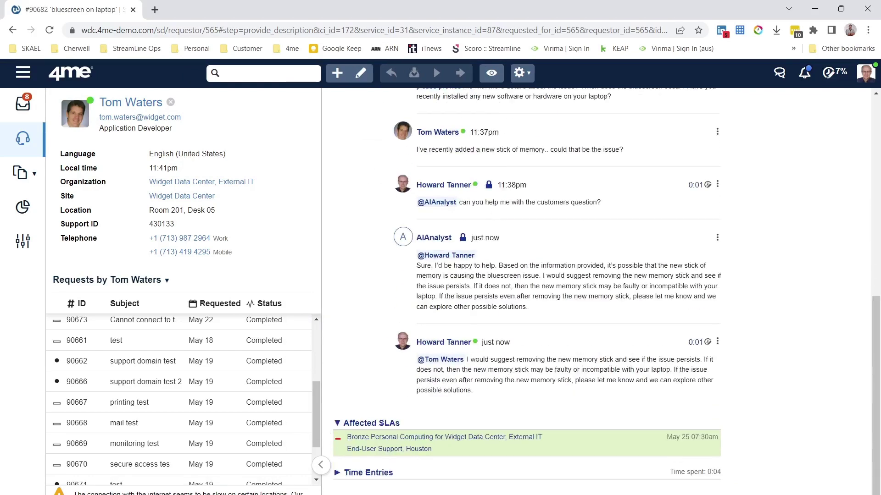
mouse_move(441, 494)
key(super+Tab)
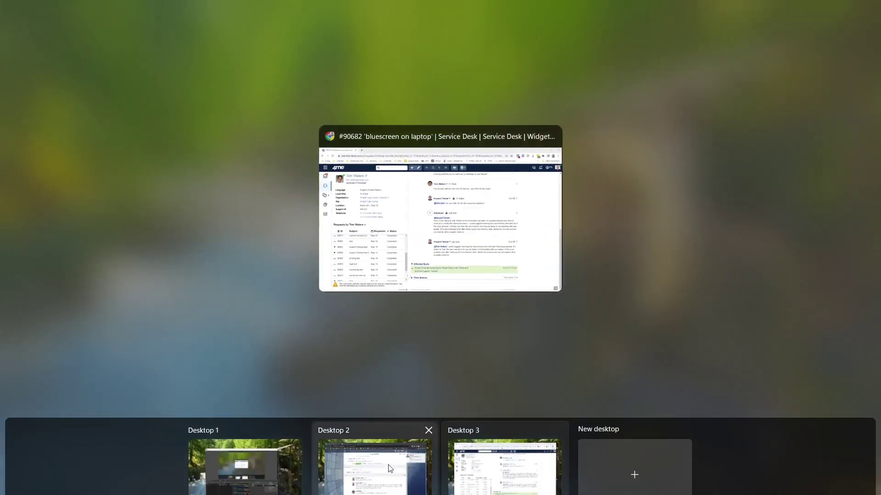
Step: Reload request #90682 in Self Service to see the latest note
click(390, 468)
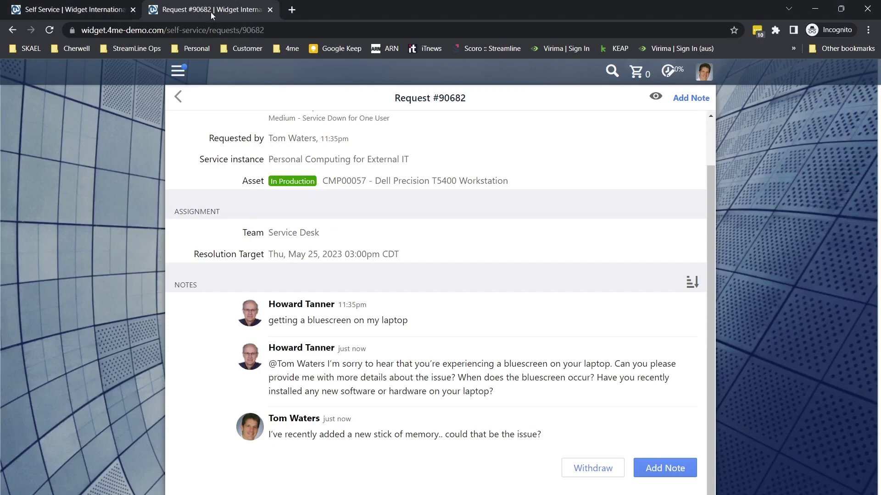
click(49, 30)
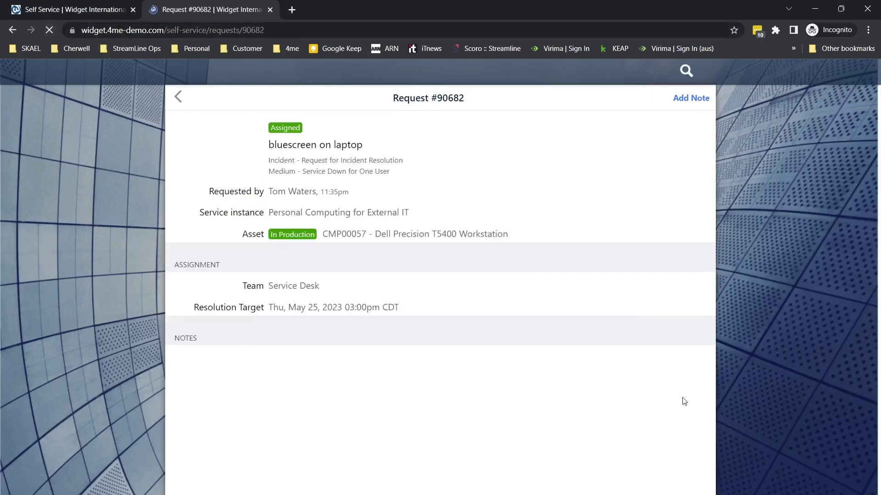
scroll(682, 401, down, 2)
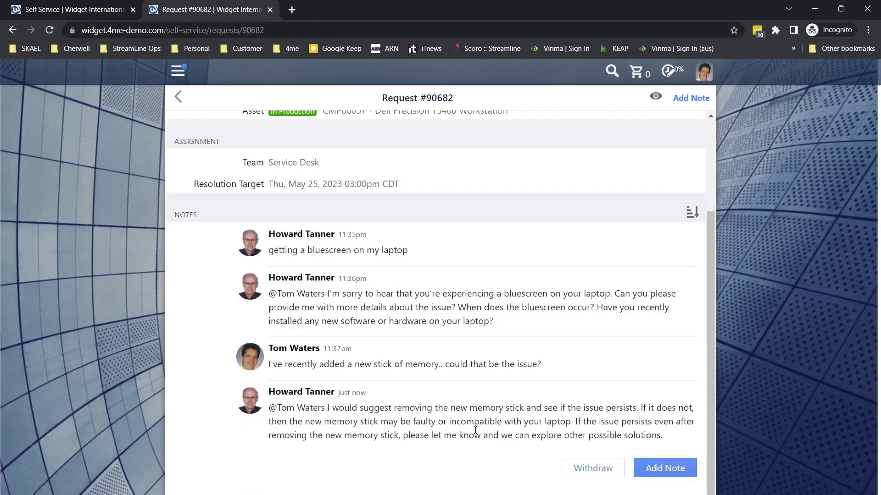
Step: Reply as the customer that a replacement memory stick fixed it and it's resolved
click(665, 470)
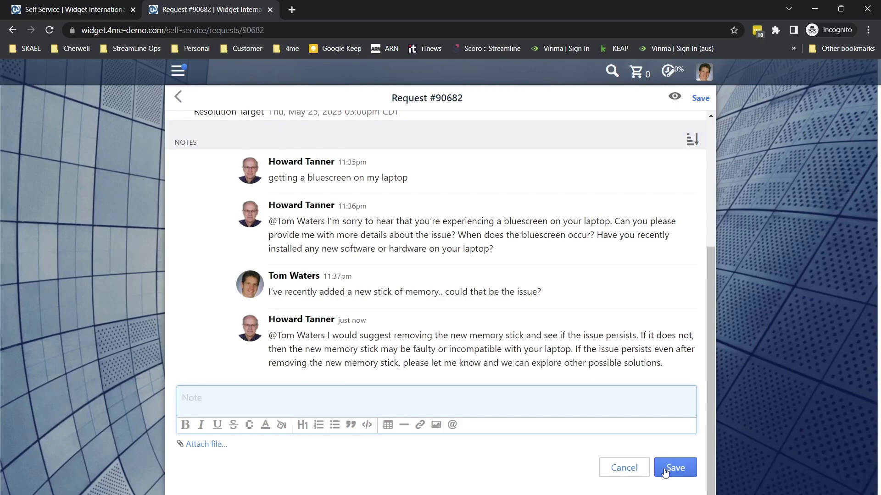
text(I'v)
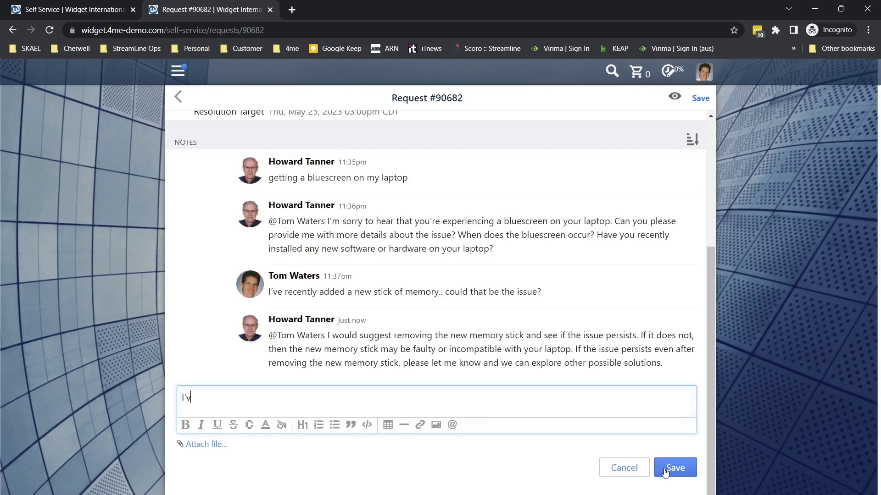
text(e replaced the memory )
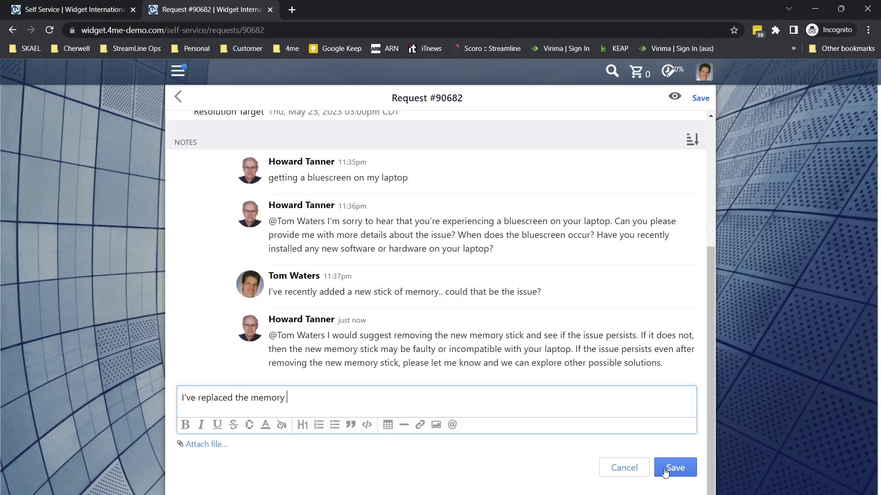
text(stick with a different one, an)
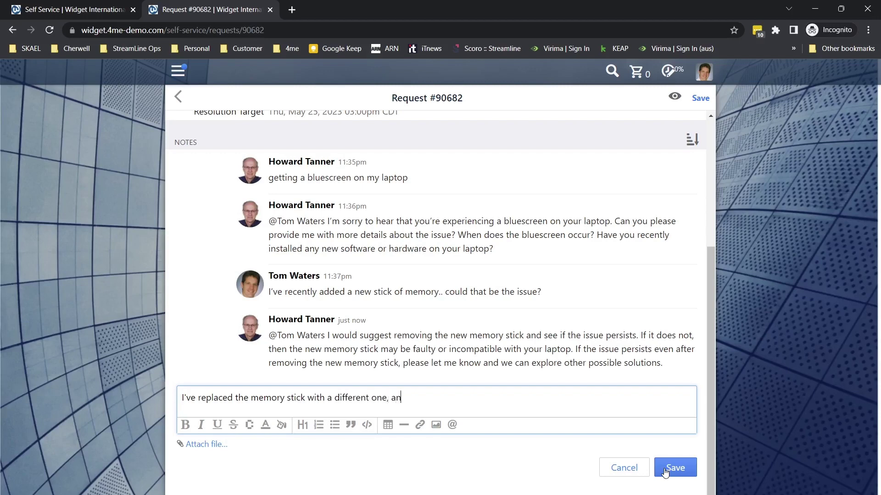
text(d now is)
key(BackSpace)
key(BackSpace)
text(ts all working well)
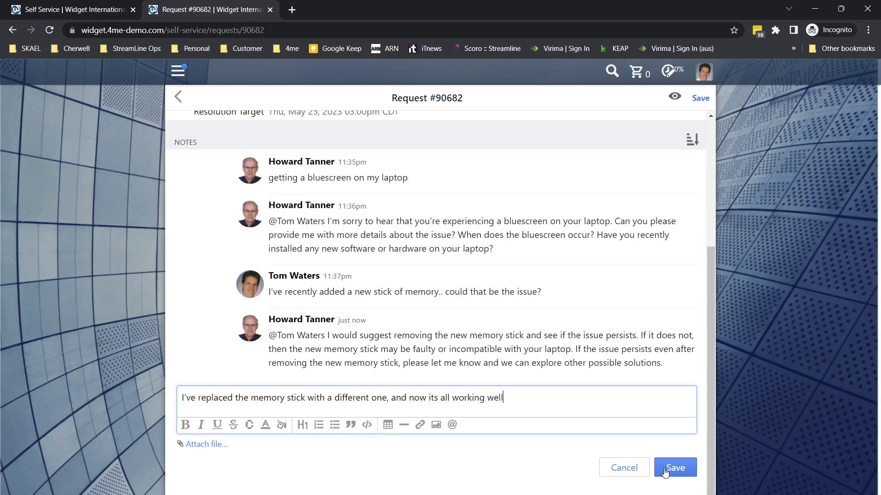
text(.  Thanks yo)
key(BackSpace)
key(BackSpace)
key(BackSpace)
key(BackSpace)
text(you.  this is resolved)
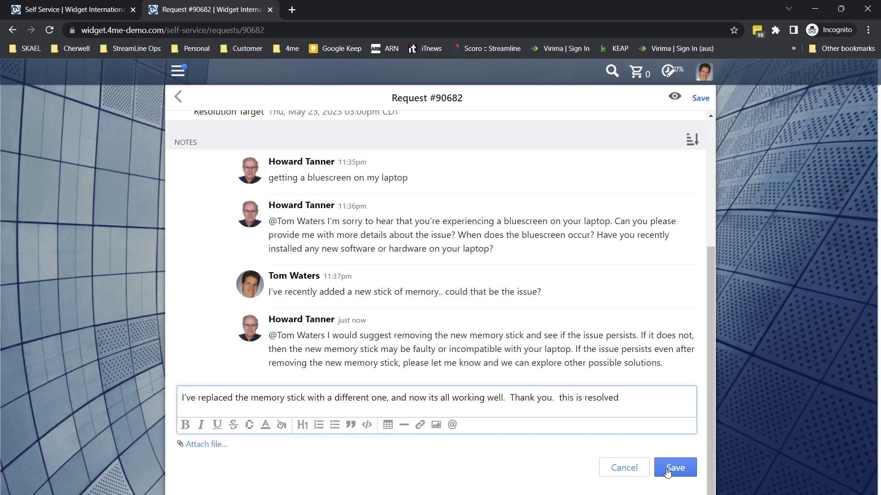
click(668, 470)
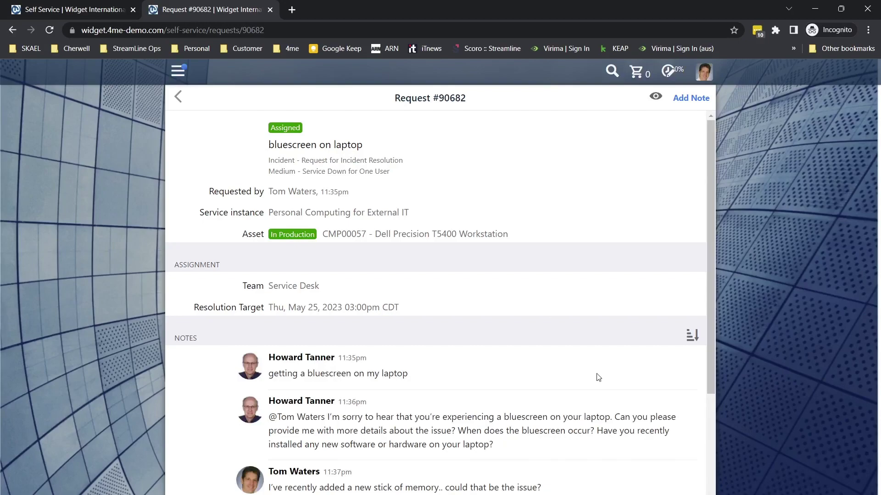
key(super+Tab)
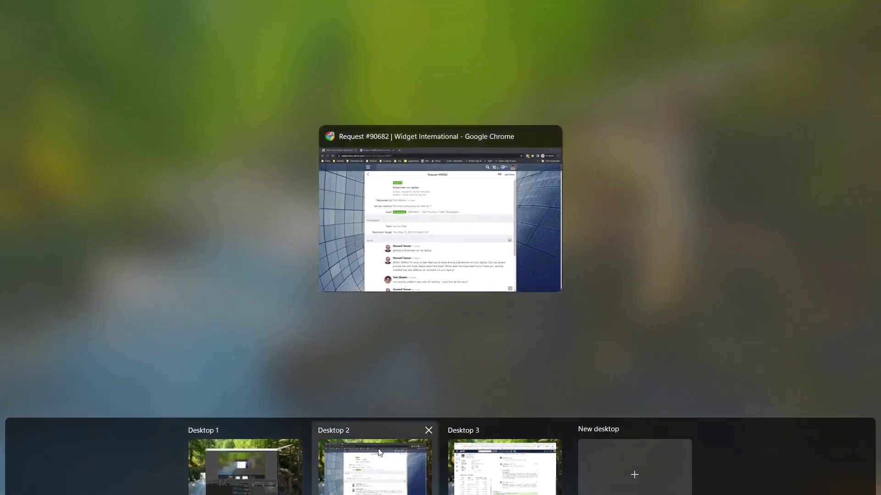
Step: Return to request #90682 on Desktop 3, review its latest notes and put it into edit mode
click(499, 468)
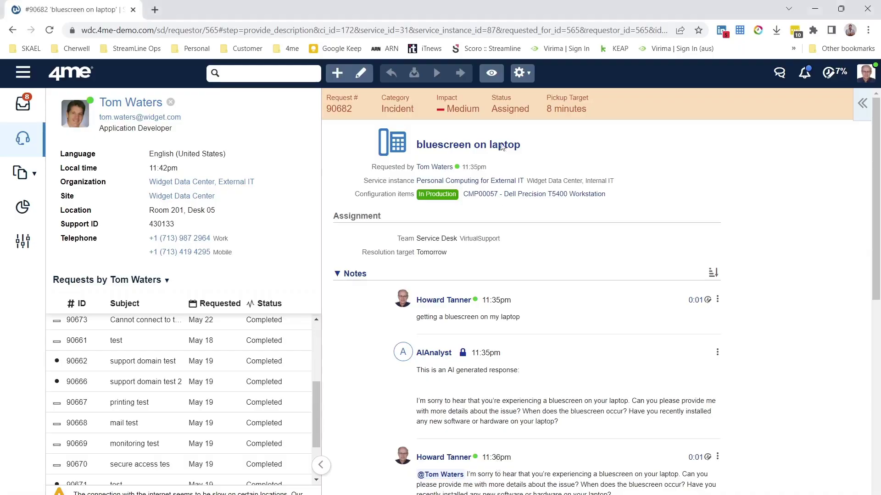
scroll(624, 278, down, 4)
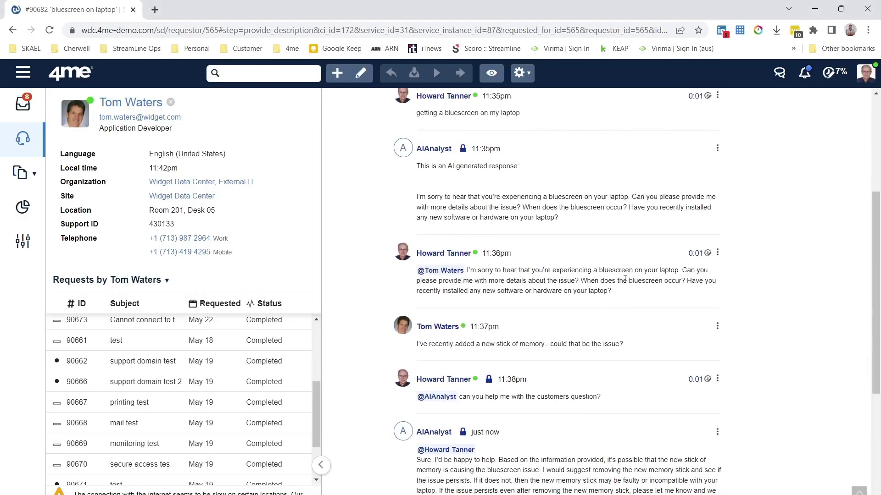
scroll(624, 279, down, 3)
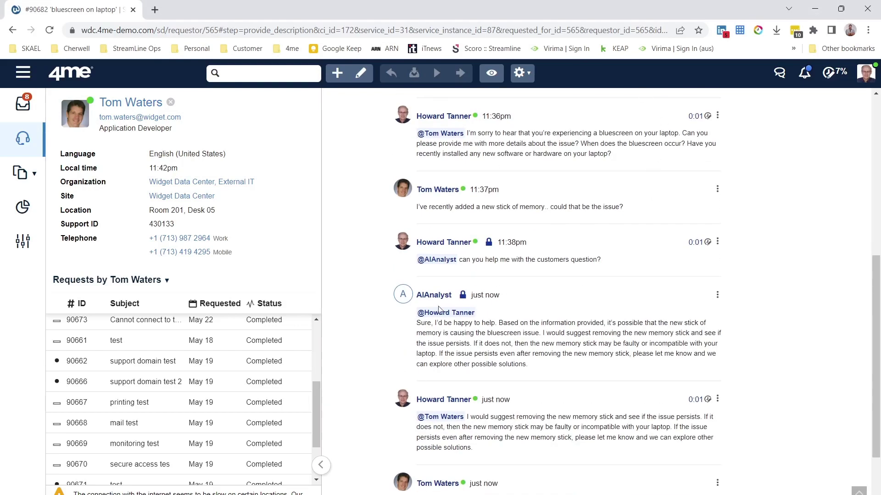
scroll(439, 308, down, 3)
scroll(439, 308, up, 10)
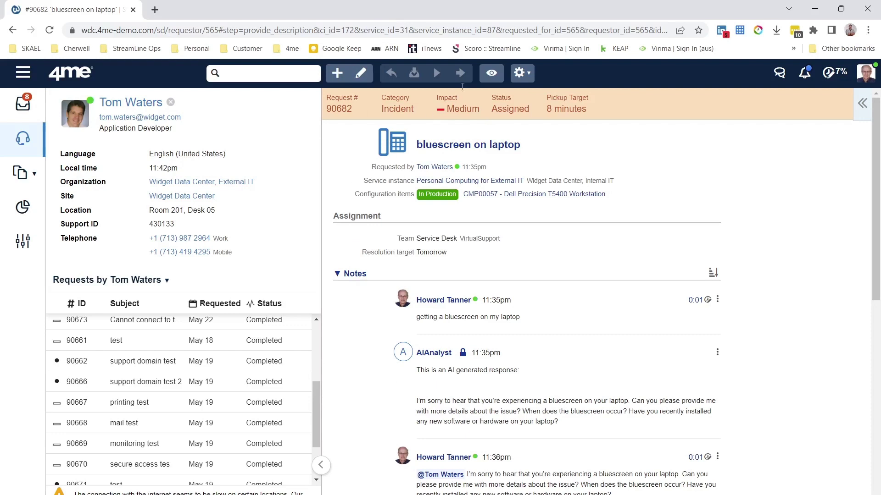
click(363, 76)
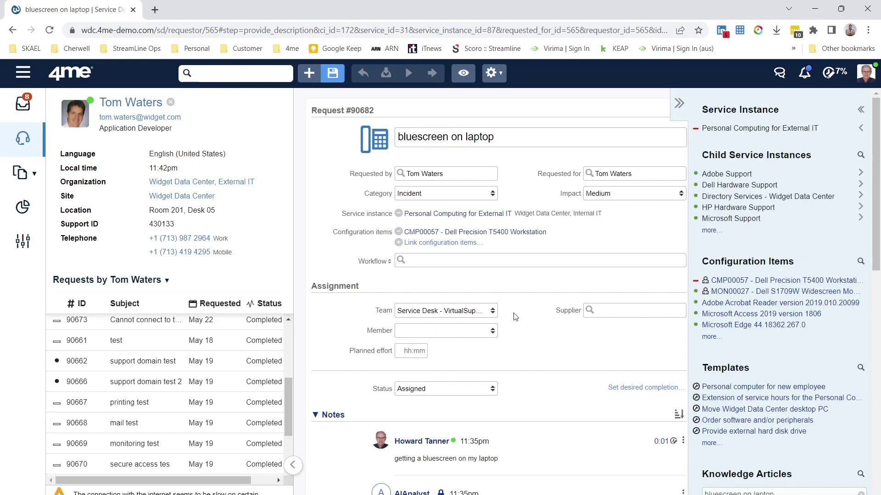
Step: Assign the request to a colleague in the Service Desk - VirtualSupport team
click(464, 311)
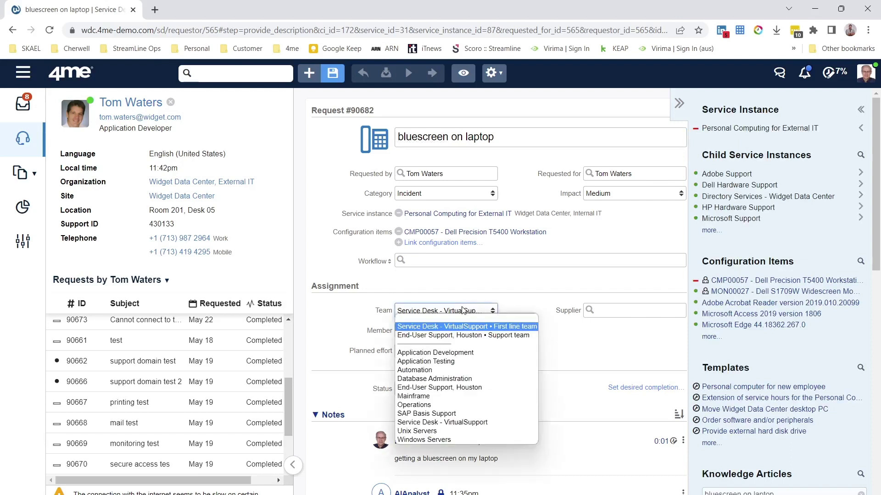
click(477, 336)
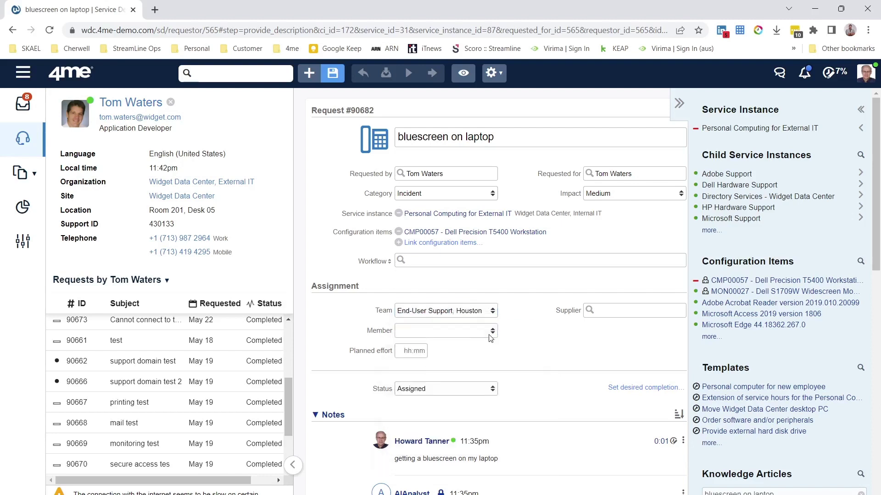
click(490, 314)
click(466, 329)
click(454, 327)
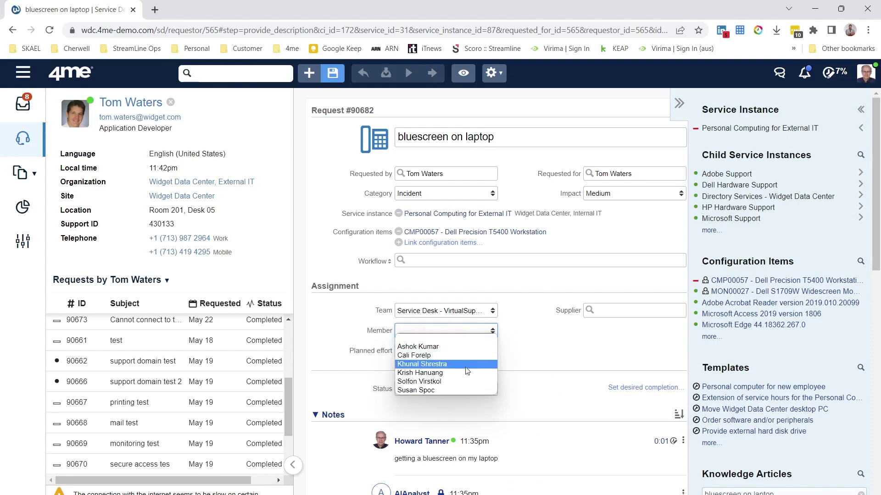
click(456, 390)
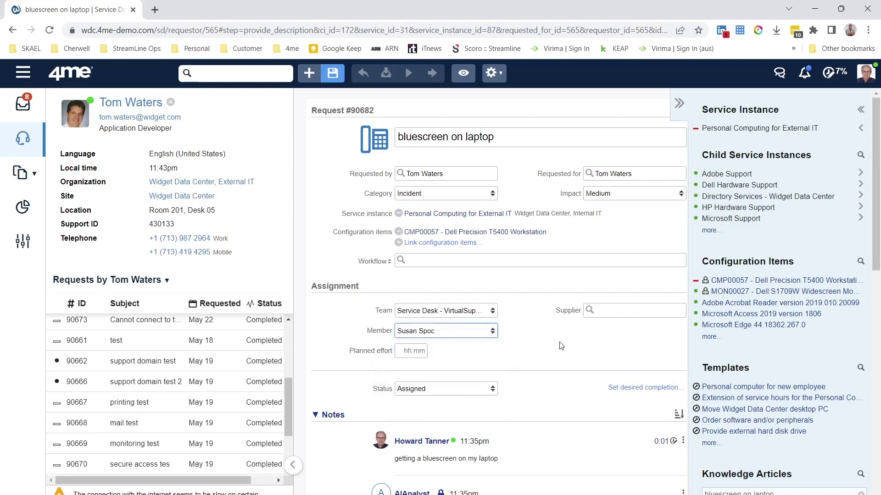
scroll(561, 344, down, 4)
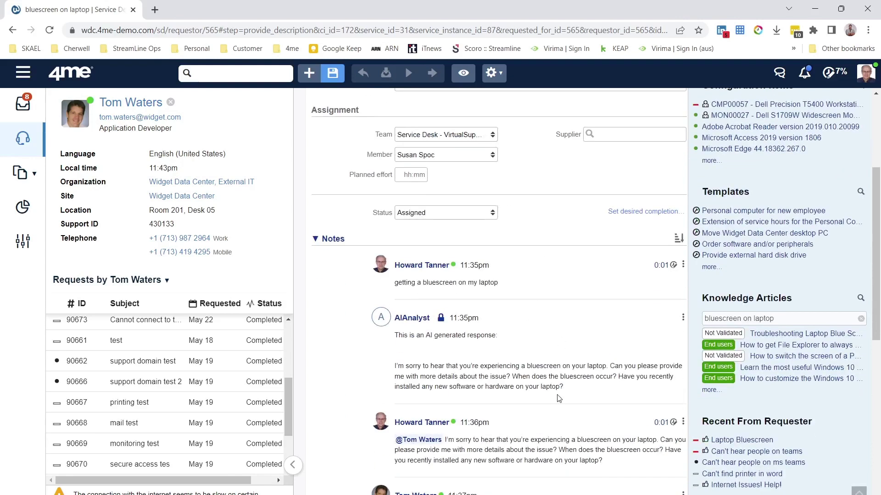
scroll(558, 399, down, 8)
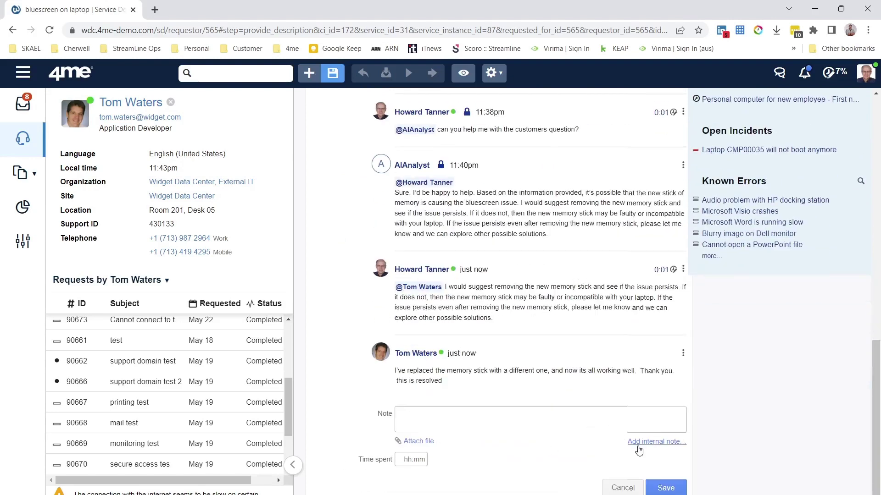
Step: Save an internal note mentioning her, asking whether the suggestions were worth a knowledge article
click(637, 448)
text(@sus)
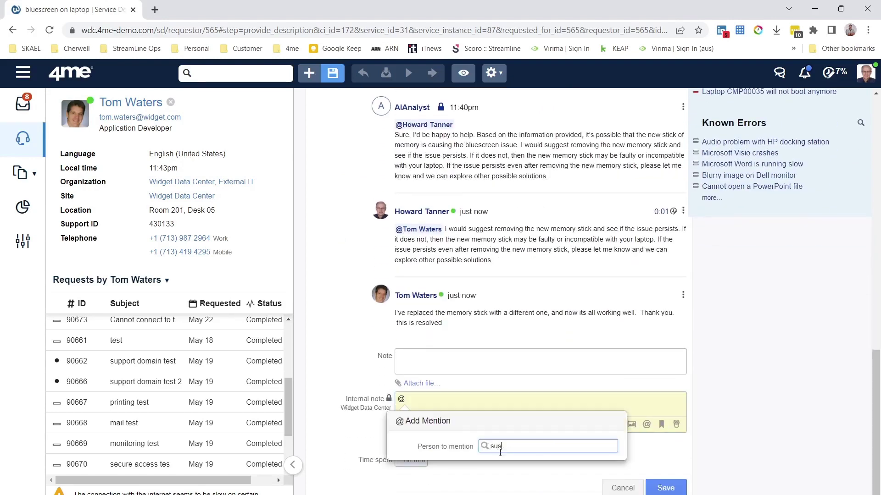
text(an )
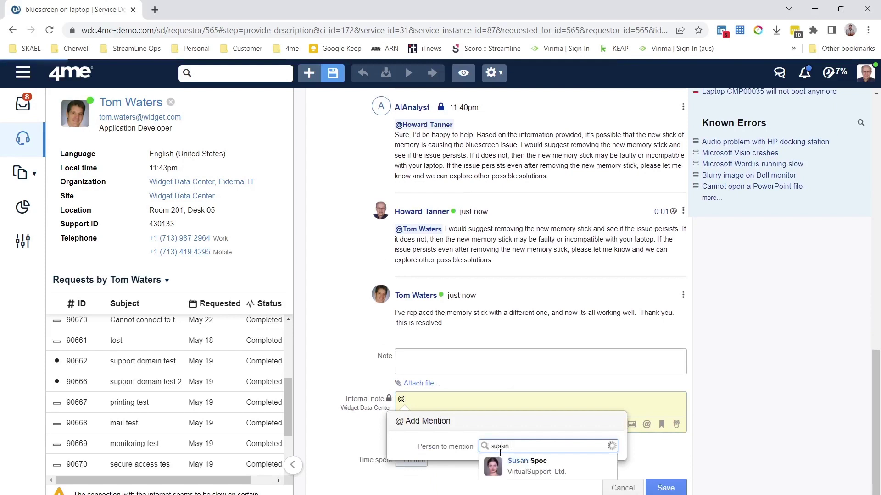
text(can)
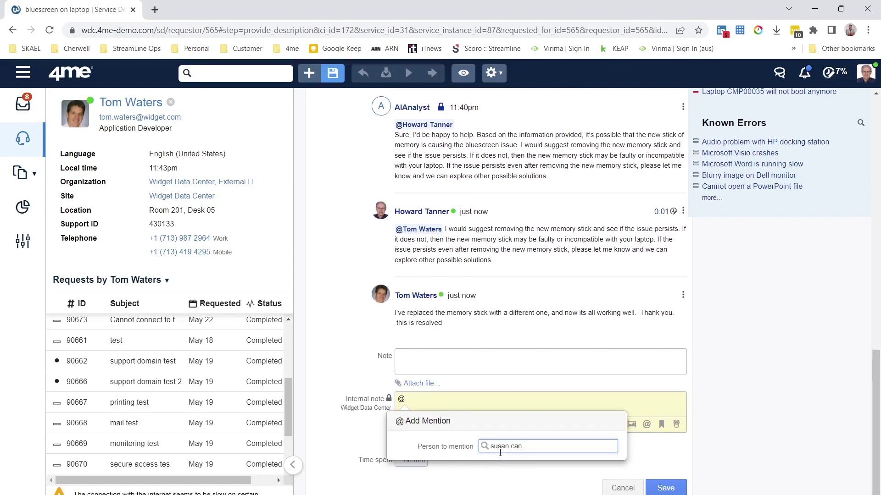
key(BackSpace)
key(BackSpace)
key(BackSpace)
click(532, 467)
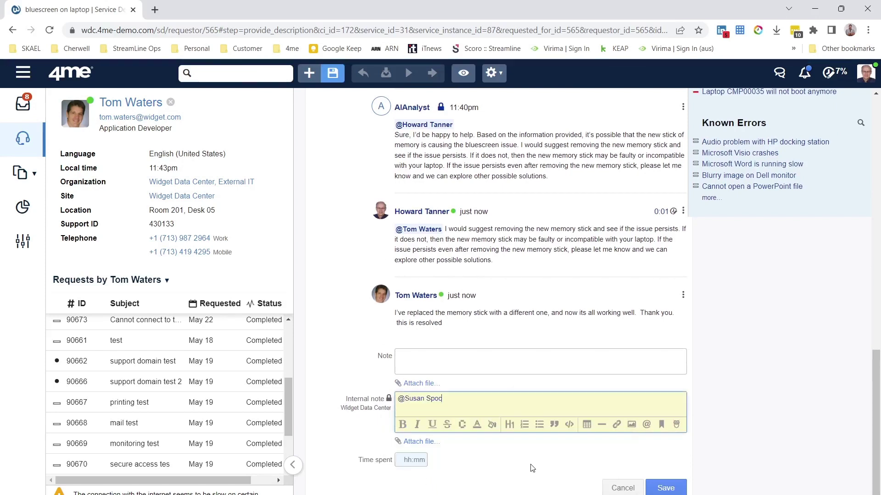
text(can you have a look to see if my suggest)
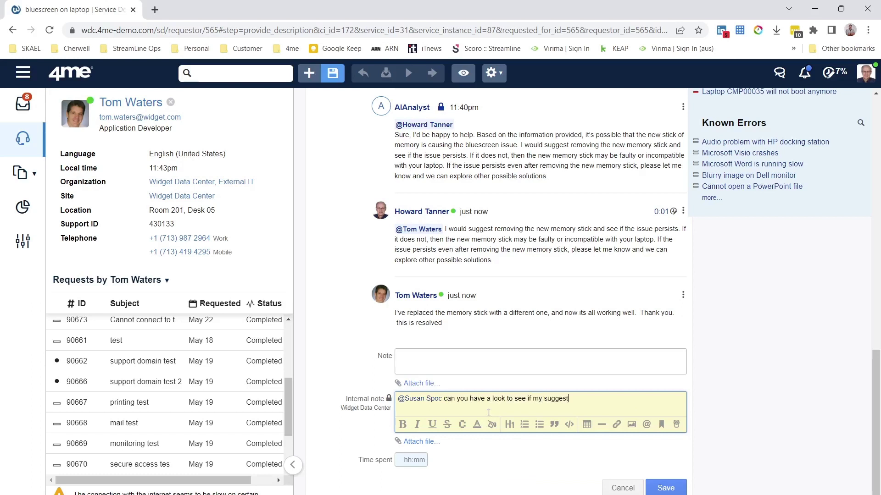
text(ions were worth of a knowledge article)
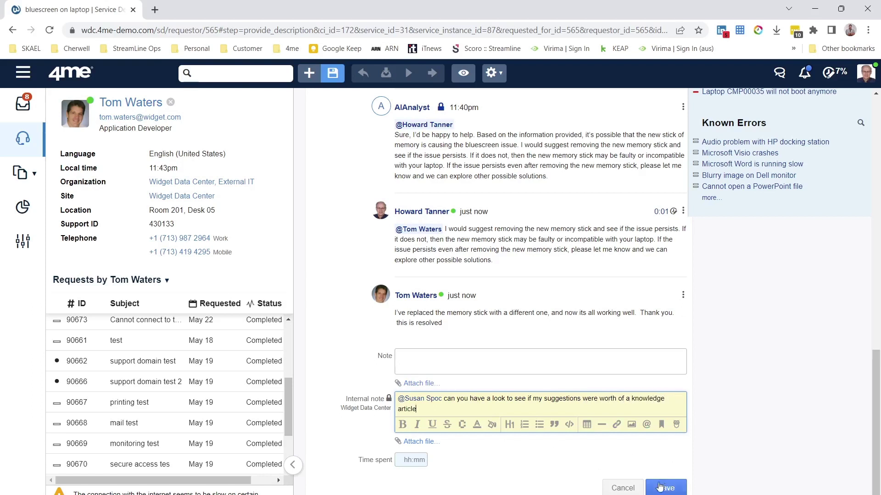
click(402, 461)
click(670, 488)
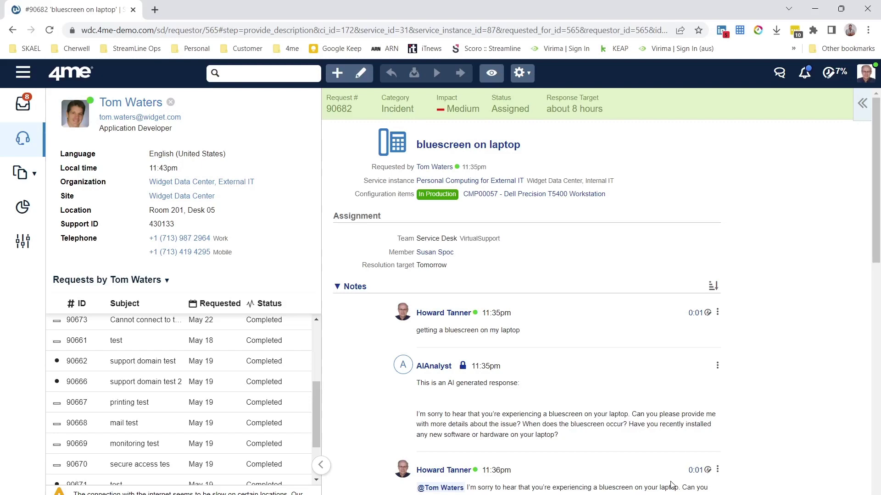
Step: Scroll down the notes to read AIAnalyst's summary of the bluescreen case
scroll(671, 485, down, 10)
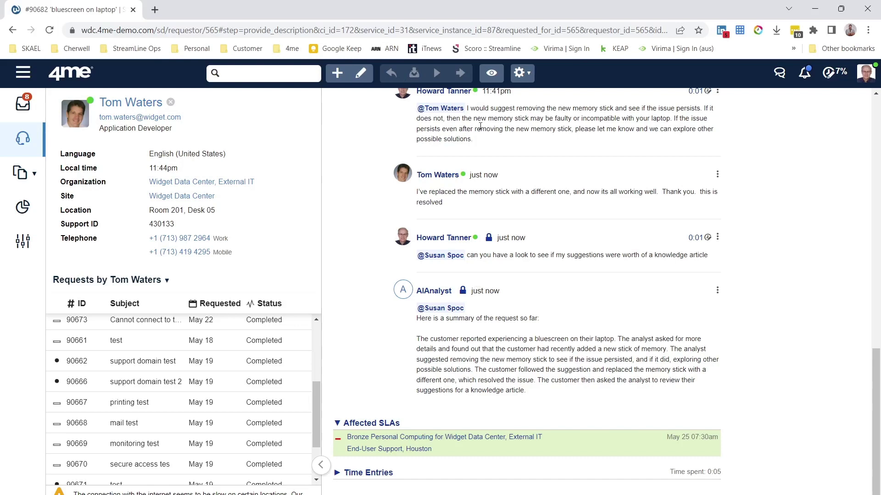
click(360, 78)
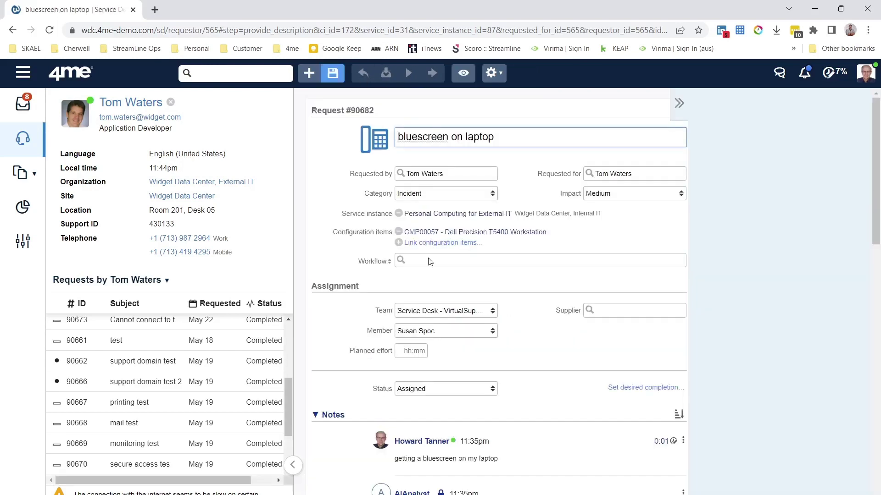
scroll(495, 427, down, 10)
click(495, 418)
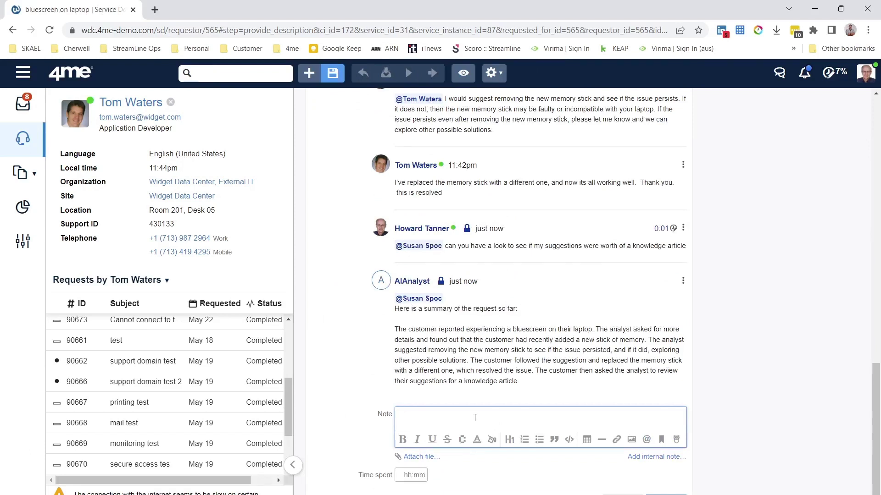
click(647, 457)
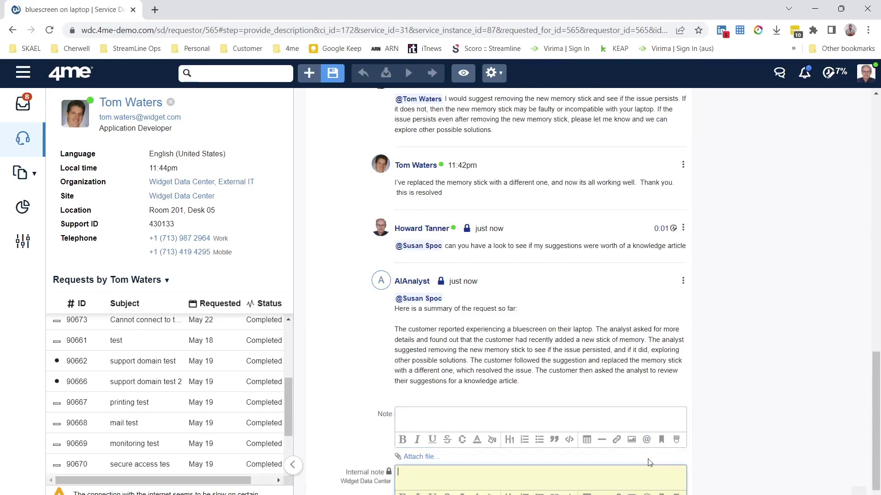
text(@)
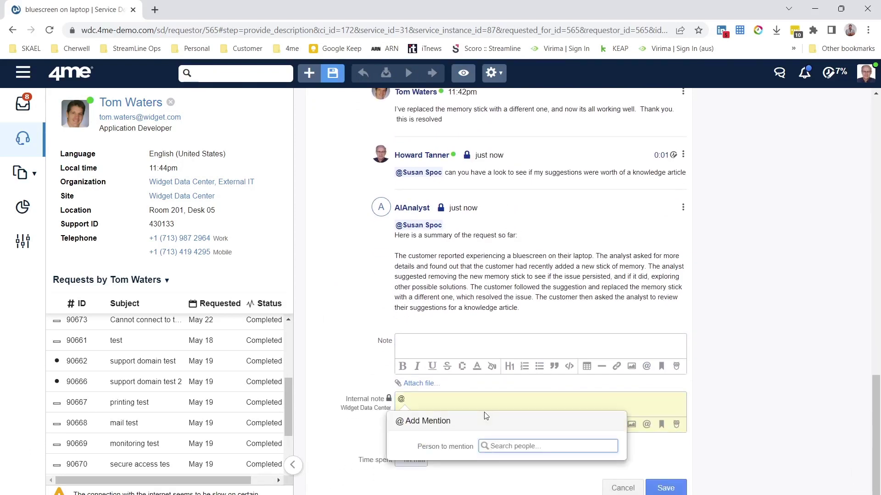
text(ai)
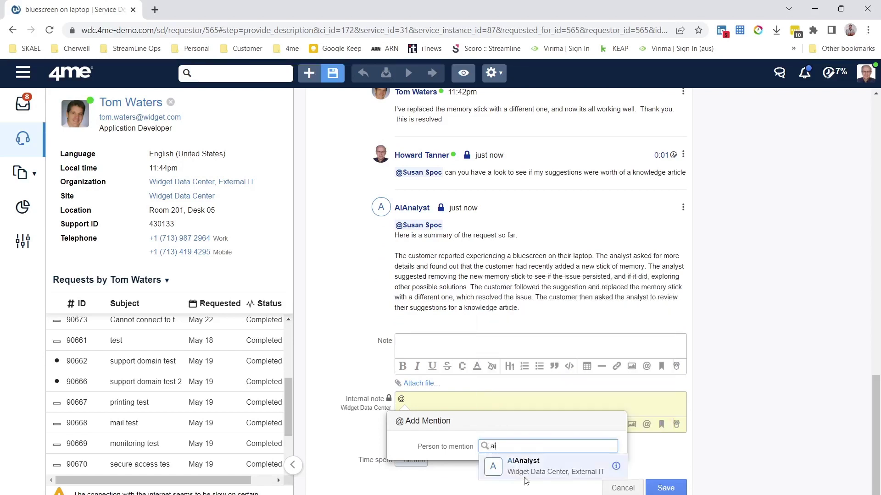
click(531, 472)
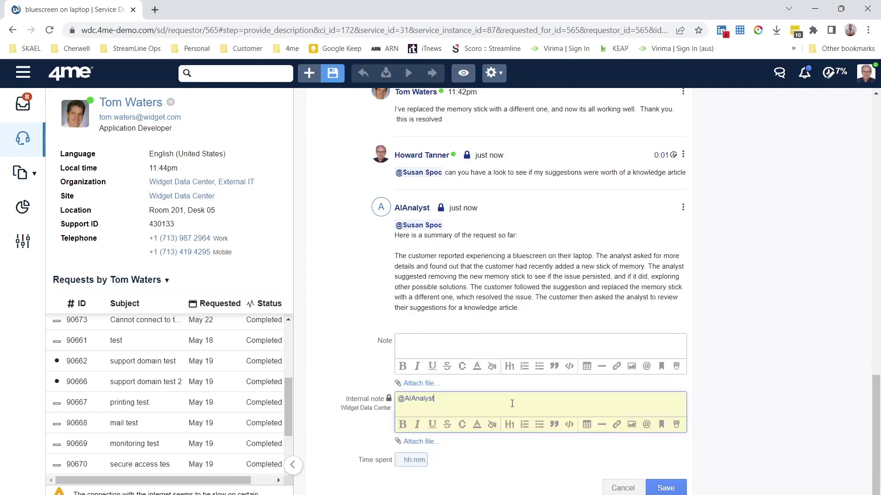
text(can you create a knowledge artic)
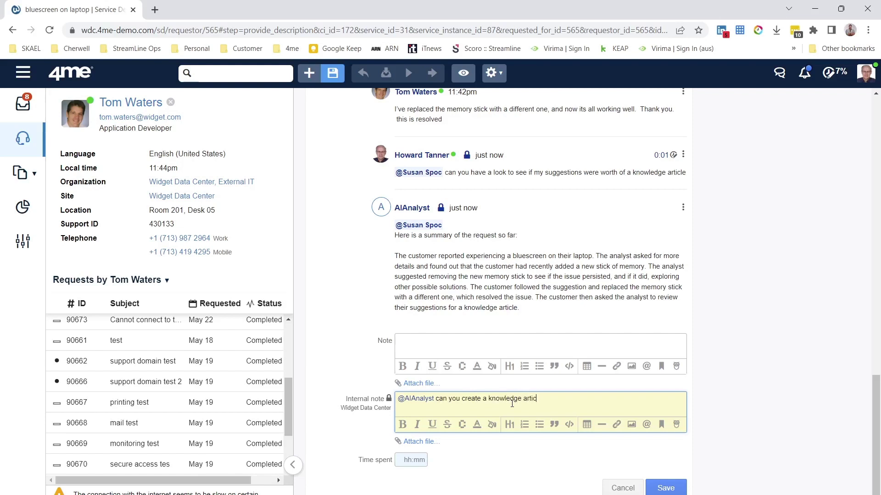
text(le please)
click(662, 489)
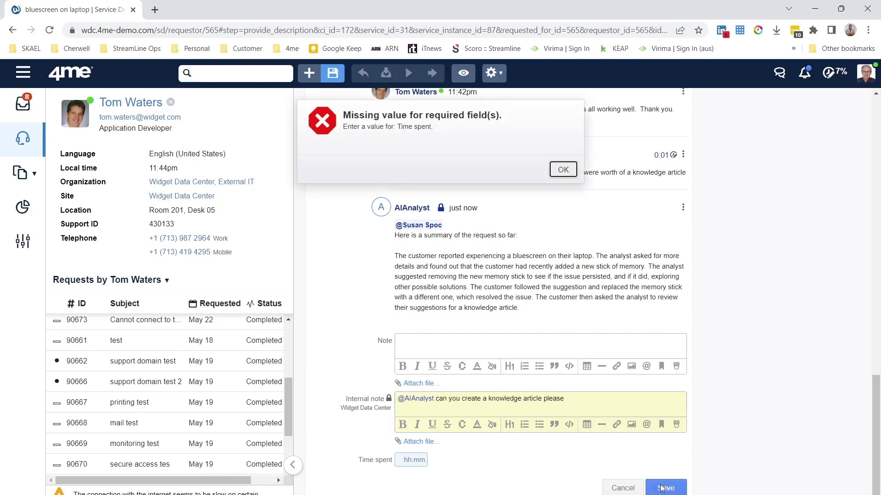
click(562, 169)
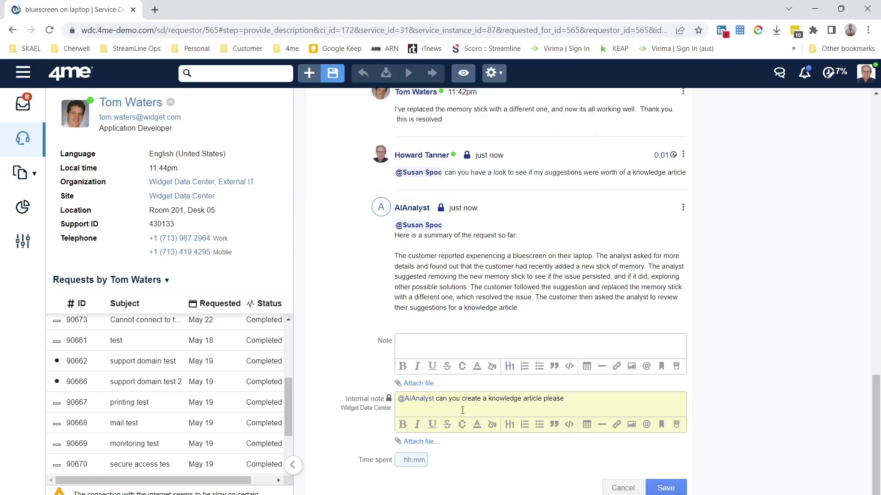
click(418, 461)
click(664, 489)
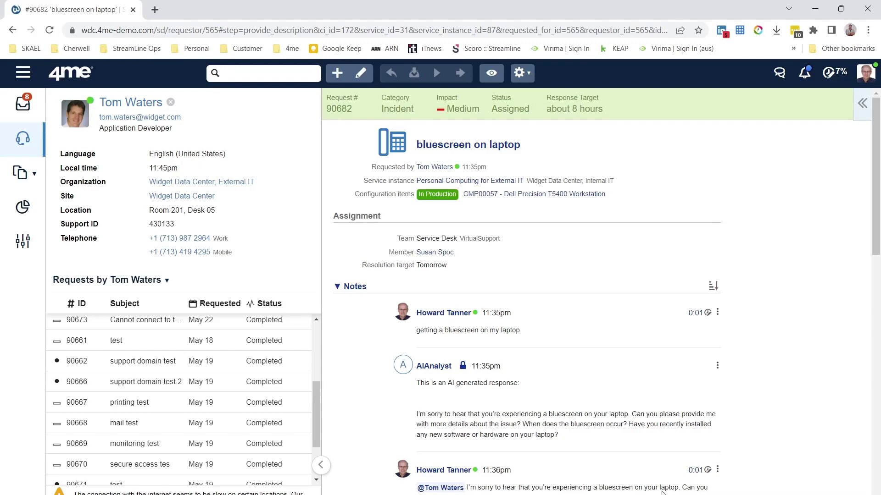
Step: Scroll to AIAnalyst's newest reply and preview its 'Troubleshooting Bluescreen on Laptop' article link
scroll(662, 493, down, 15)
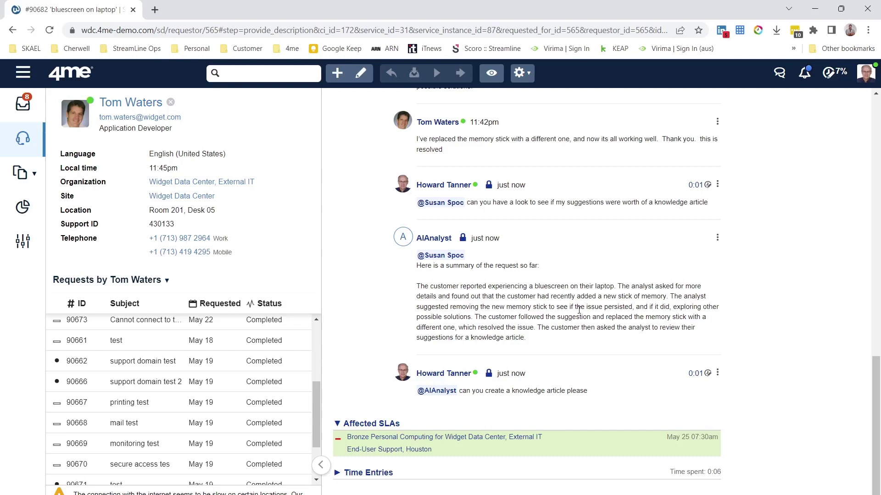
scroll(580, 312, down, 6)
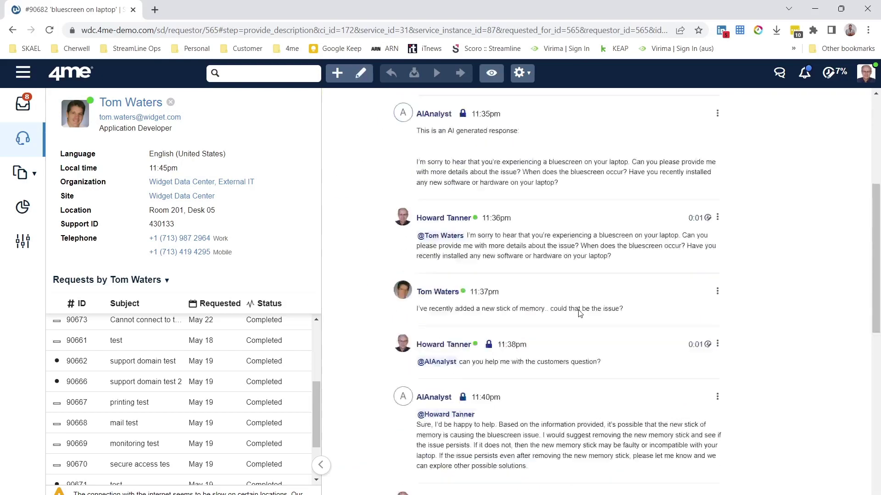
scroll(580, 312, down, 10)
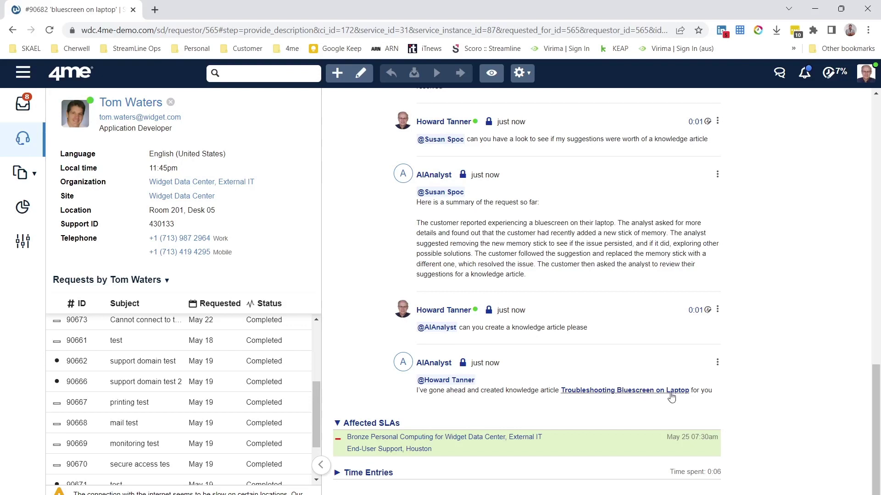
mouse_move(671, 397)
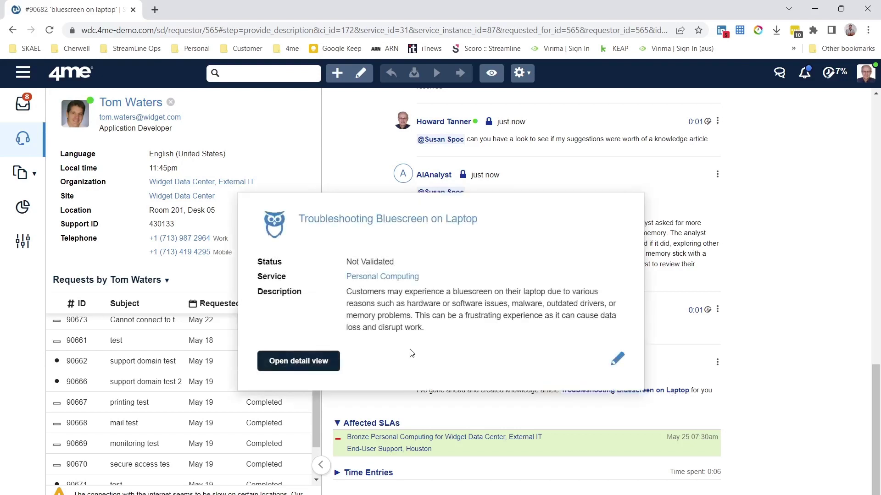
Step: Open the 'Troubleshooting Bluescreen on Laptop' article in detail view, then return to request #90682 and edit it
click(324, 361)
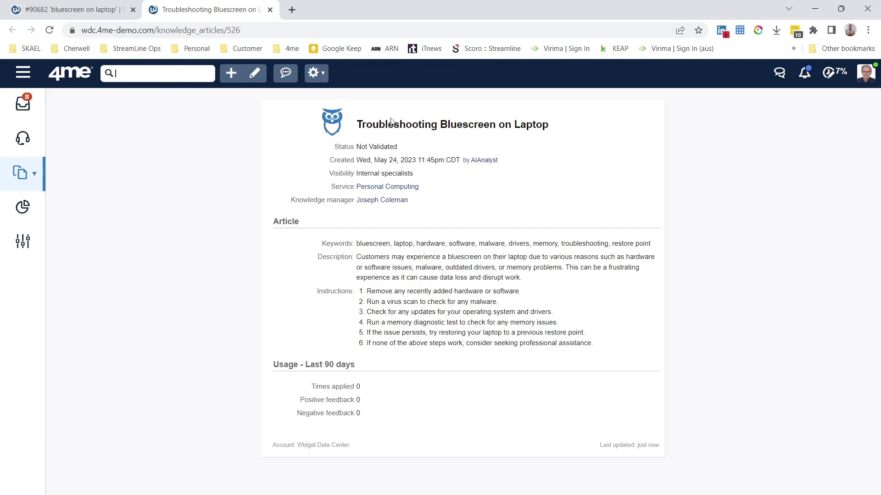
click(89, 18)
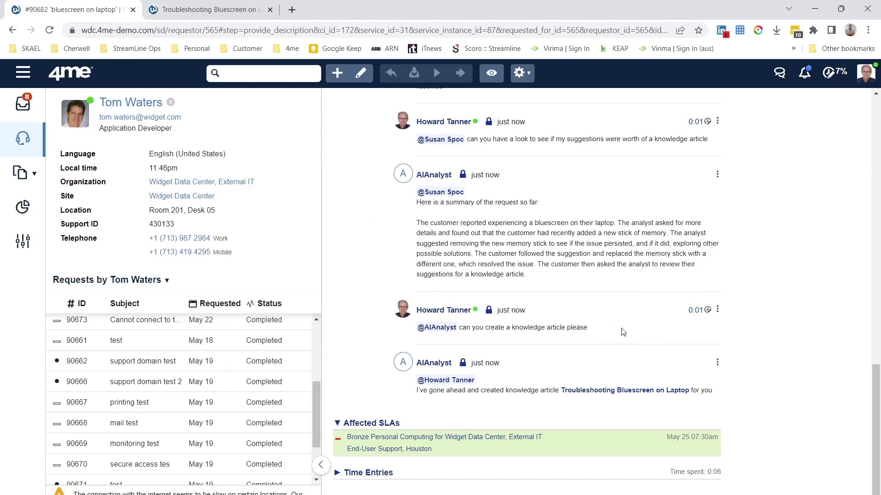
scroll(624, 332, up, 6)
scroll(624, 332, down, 6)
scroll(624, 332, up, 3)
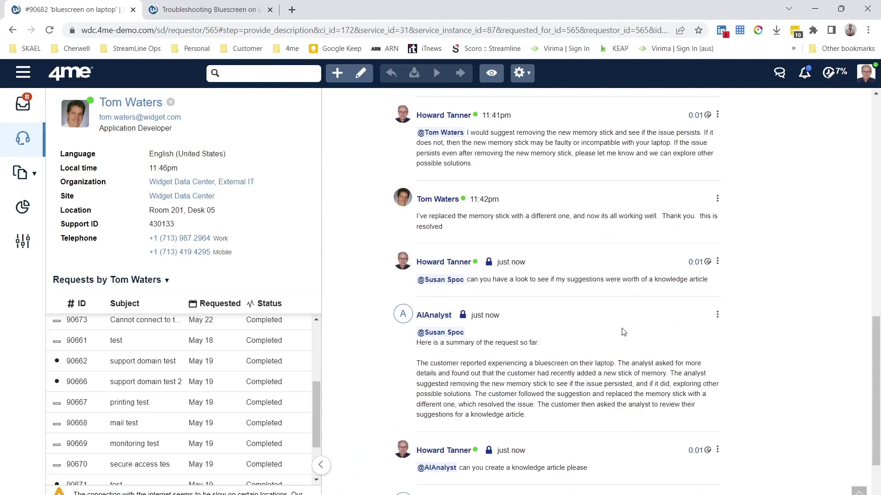
scroll(624, 333, down, 3)
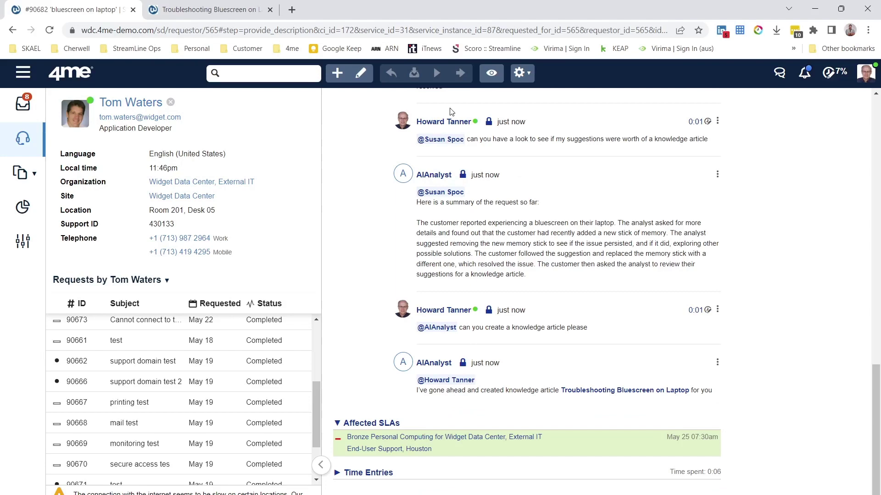
click(361, 73)
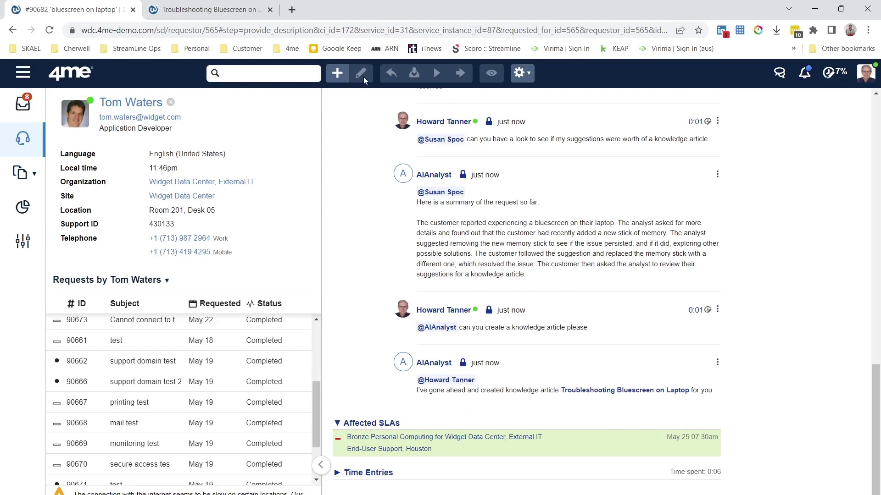
Step: Write a public note mentioning the customer, asking if all is still fine since replacing the memory, with 1 minute spent
scroll(582, 321, down, 20)
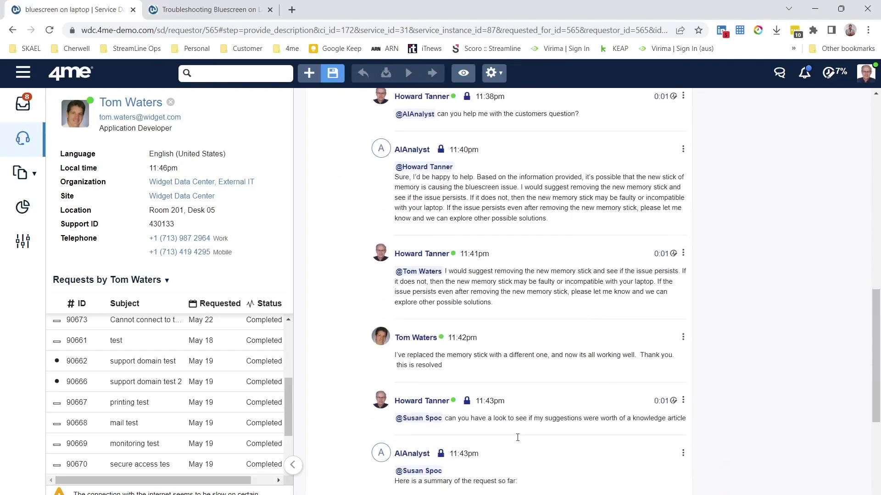
click(482, 430)
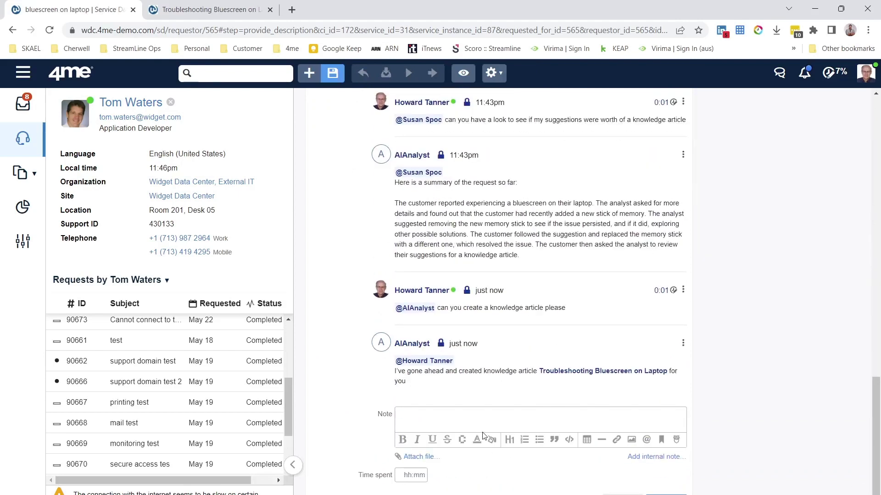
click(447, 424)
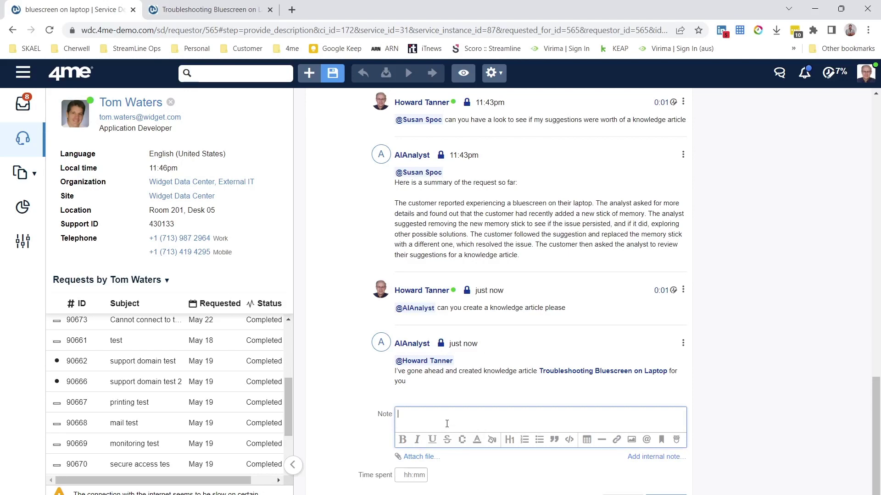
text(@Tom)
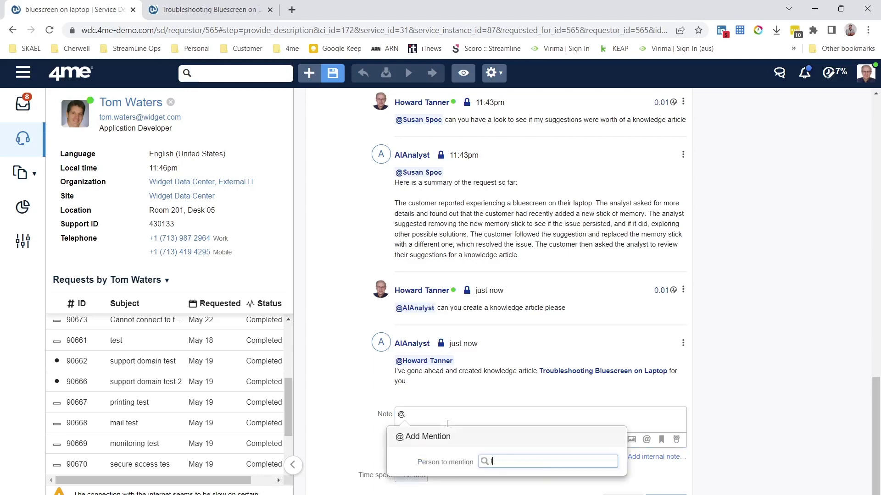
click(514, 430)
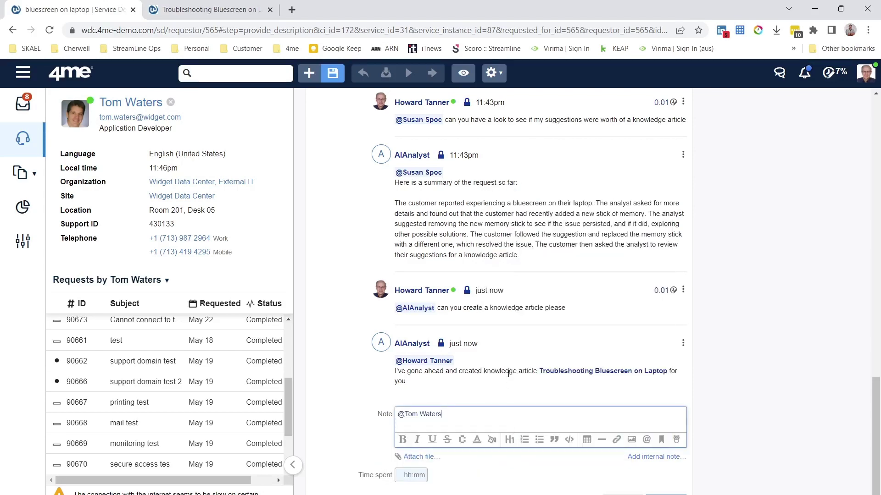
text(just want to check in and see if eve)
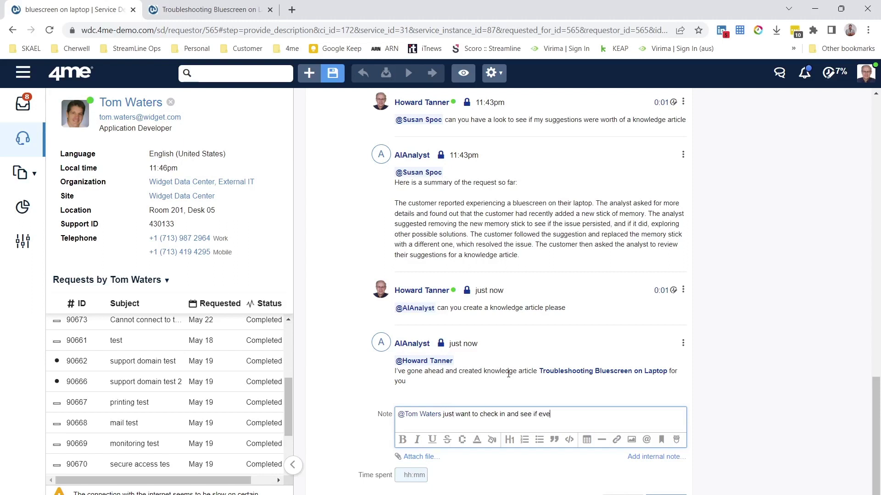
text(rything is still ok now that you've replaced the memor)
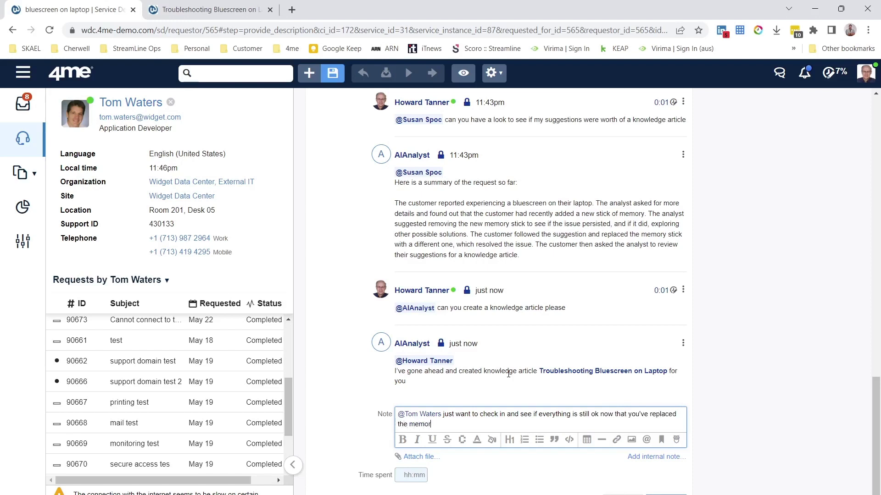
text(y.)
right_click(508, 374)
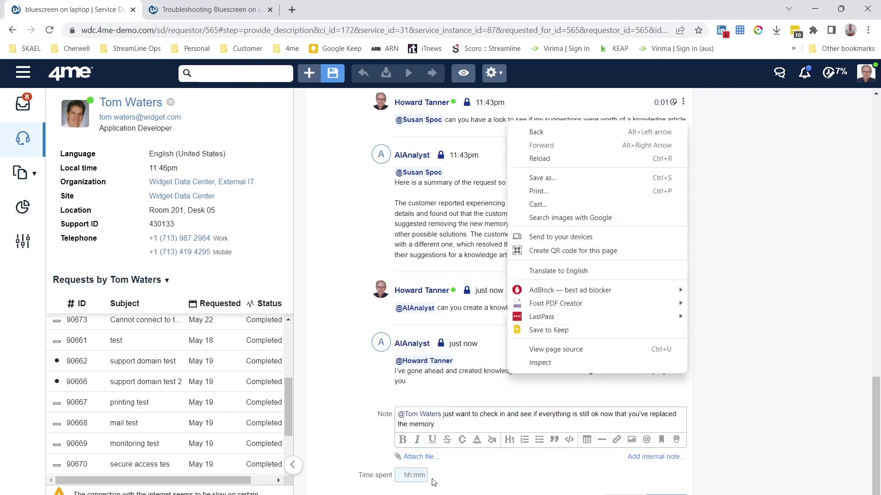
click(423, 477)
text(1)
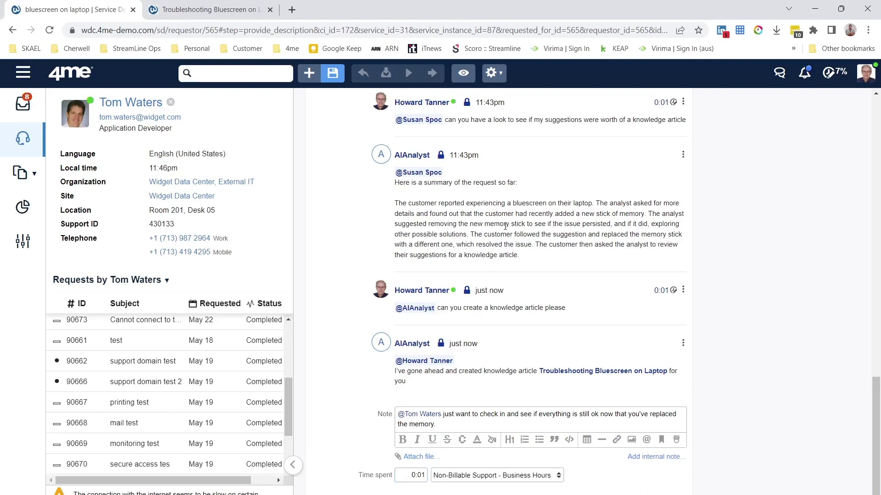
key(Return)
Step: Set the status to Waiting for Customer and save the request
scroll(506, 229, up, 10)
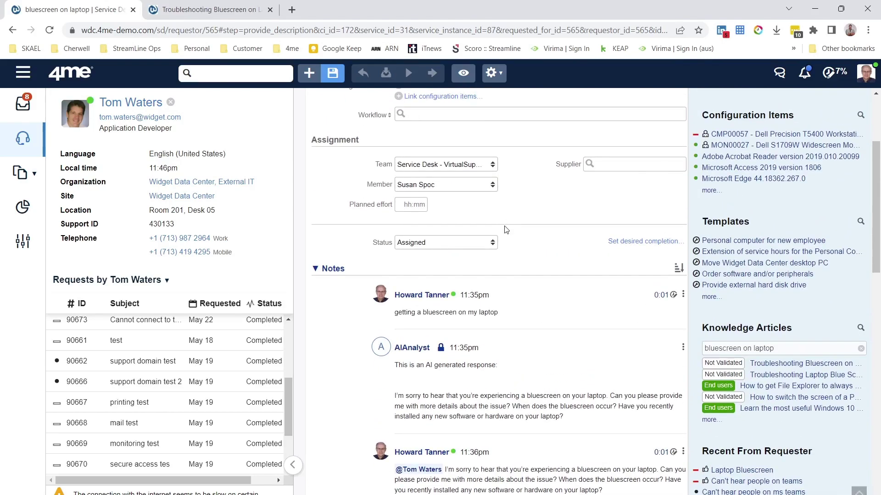
click(447, 250)
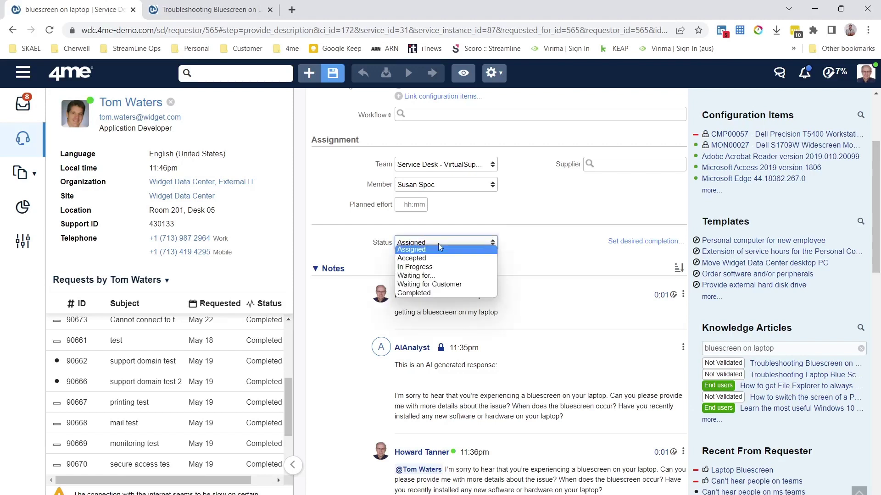
click(445, 285)
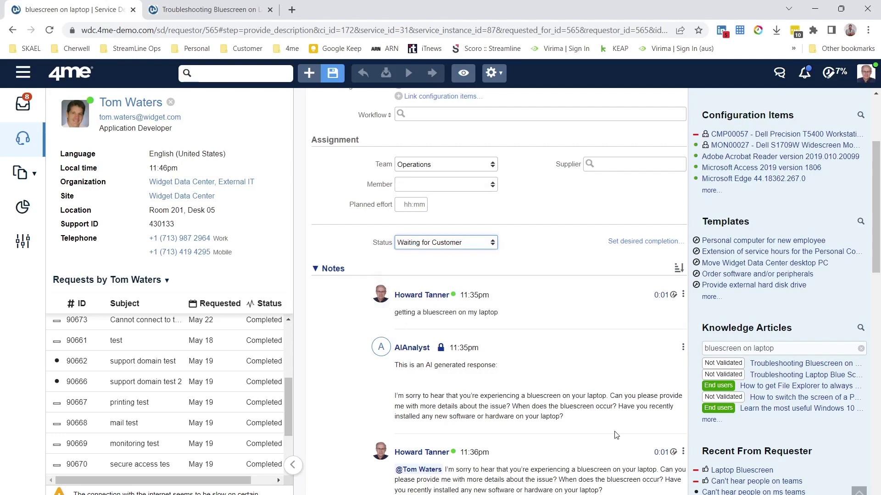
scroll(616, 435, down, 15)
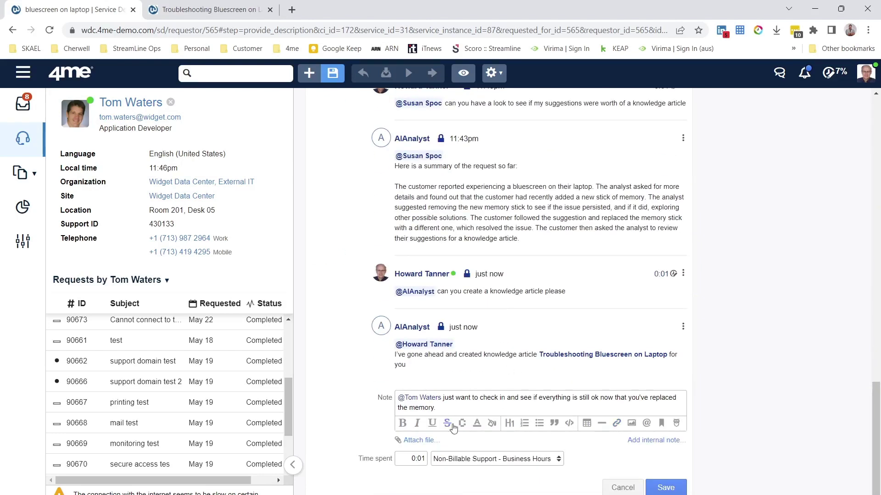
click(665, 488)
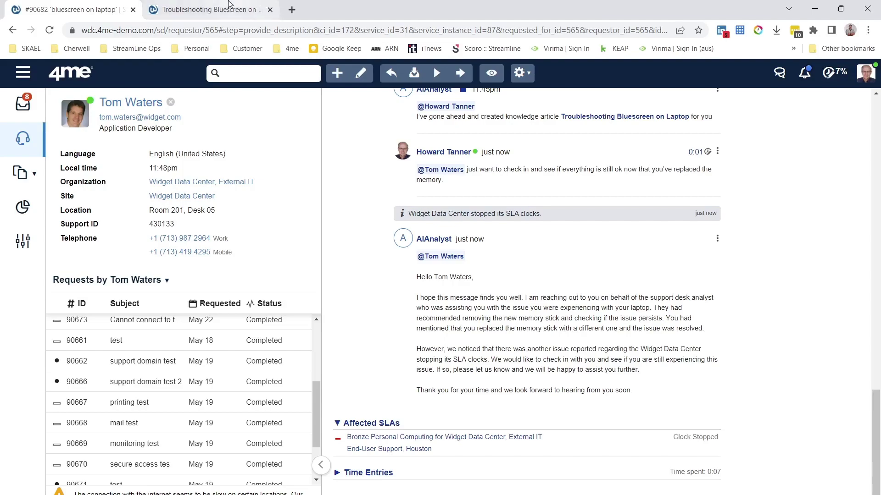
Step: After AIAnalyst's follow-up posts, bring up Task View with Win+Tab
key(super+Tab)
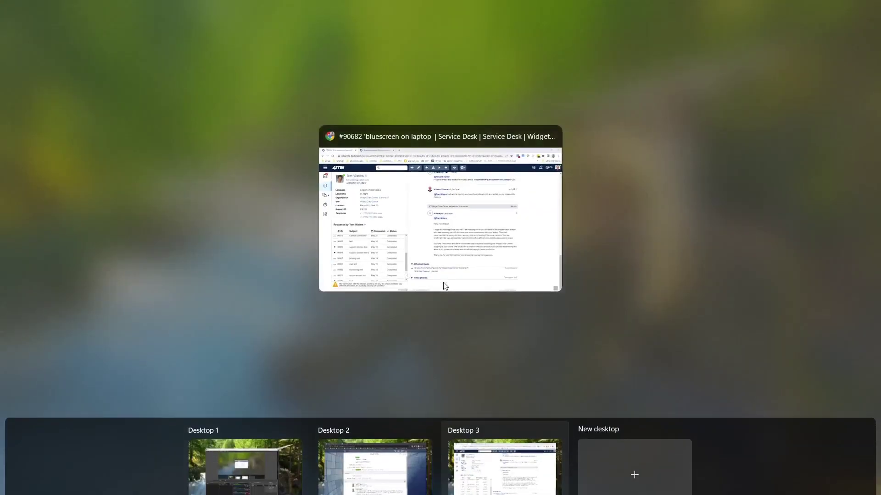
Step: Bring up the customer's Self Service view of request #90682 on Desktop 2 and reload it
click(380, 478)
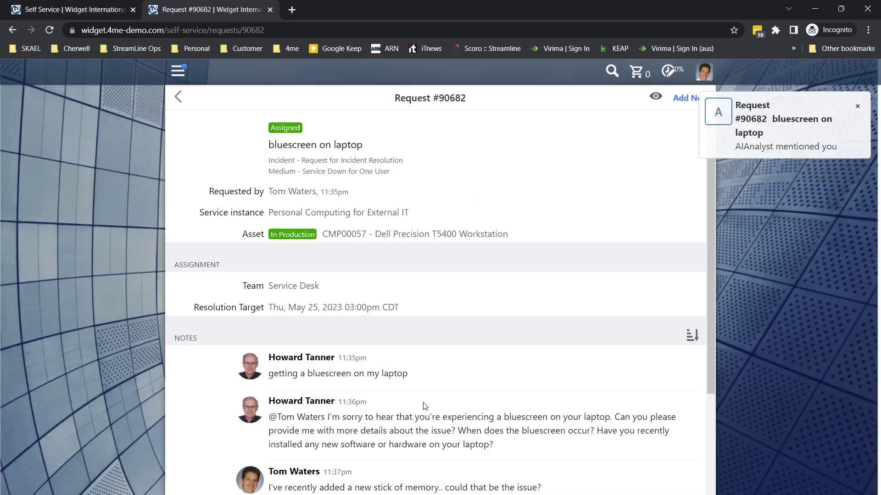
key(super+Tab)
click(429, 245)
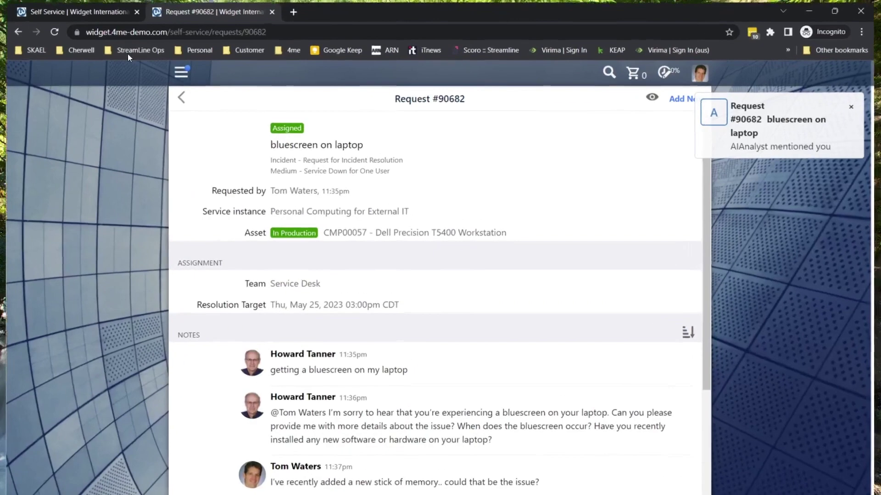
click(50, 30)
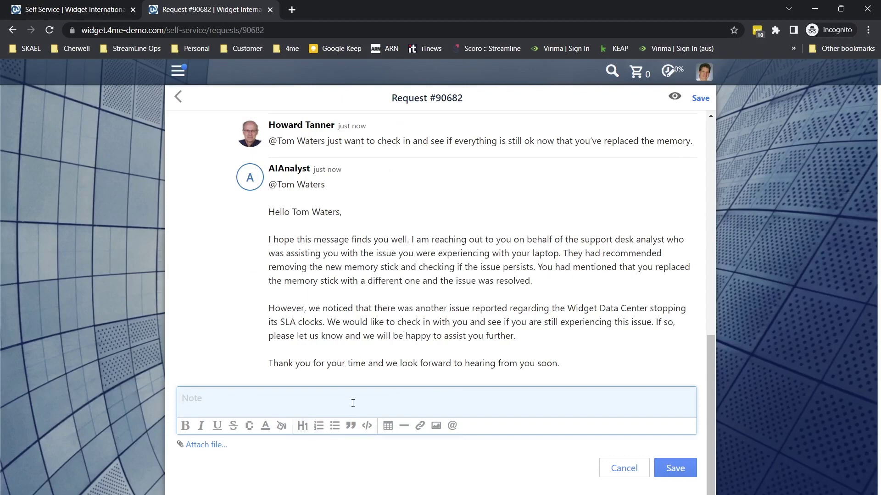
Step: Reply as the customer, thanking the agent and saying the laptop still works great and can be closed
text(thanks for check)
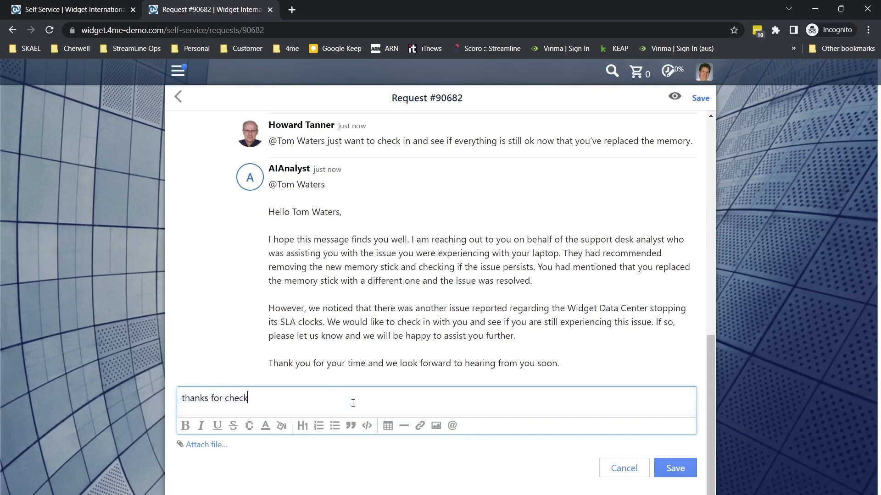
text(ing in howard, this i)
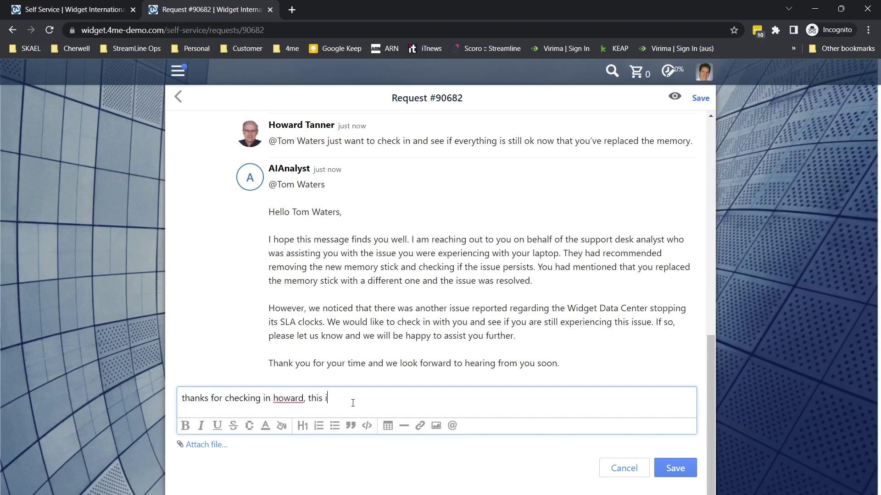
text(s still working great.  you can cl)
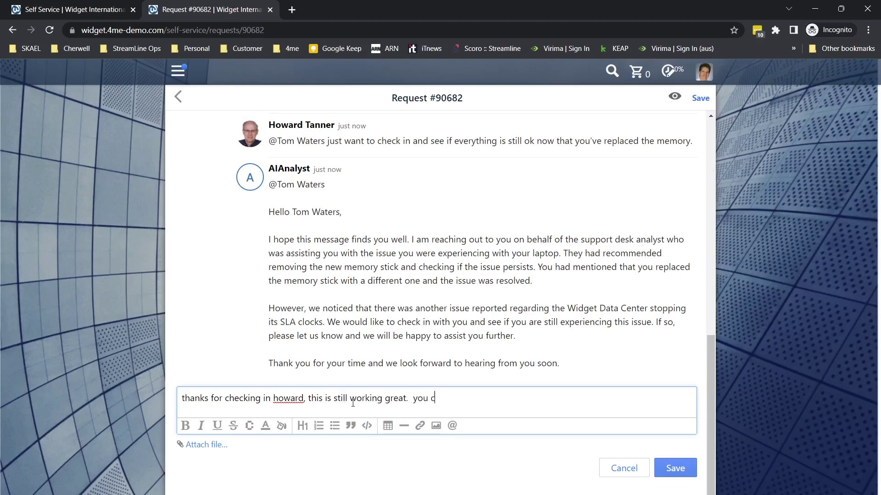
text(ose this out.)
key(ctrl+Return)
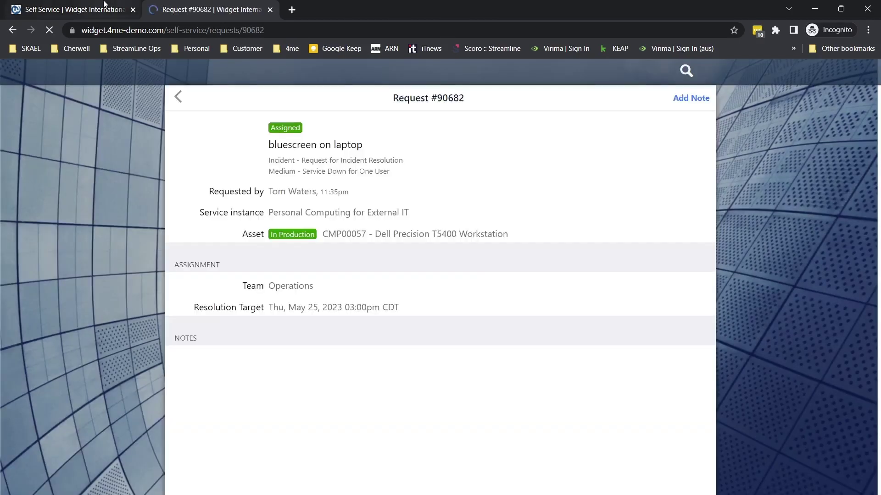
key(super+Tab)
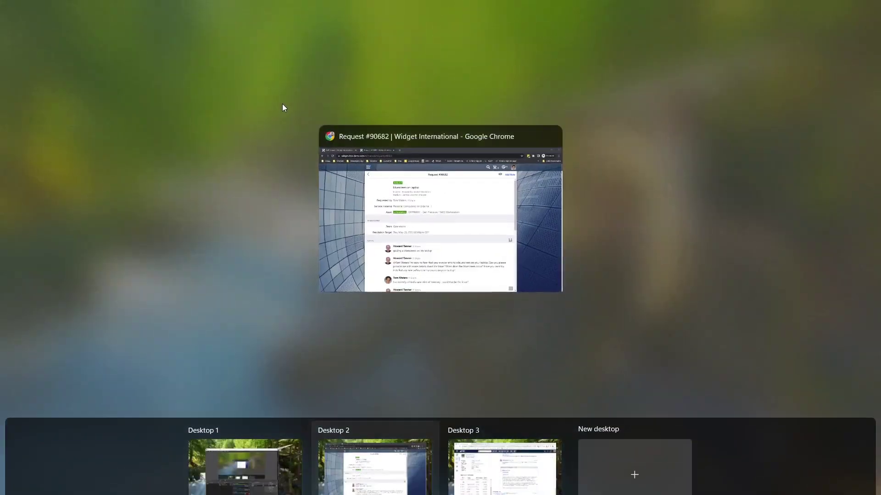
Step: Back on Desktop 3, review the requester's close-it reply and put request #90682 into edit mode
click(462, 469)
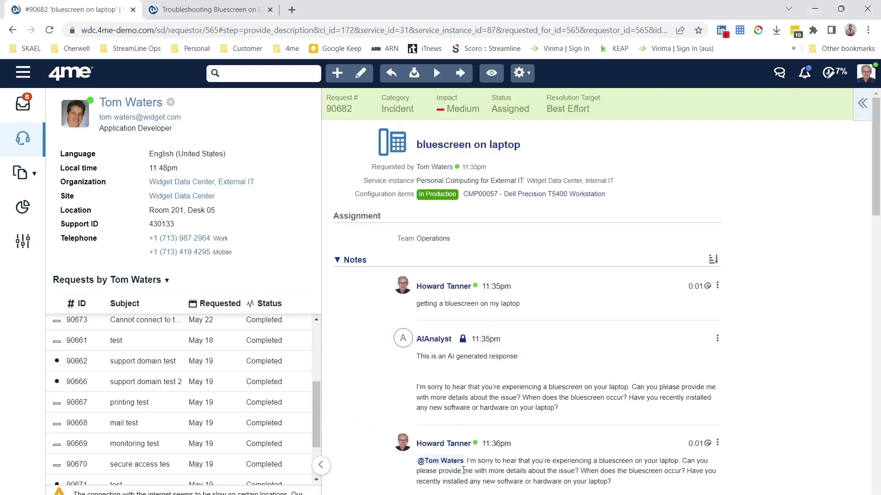
scroll(491, 337, down, 10)
scroll(491, 337, down, 9)
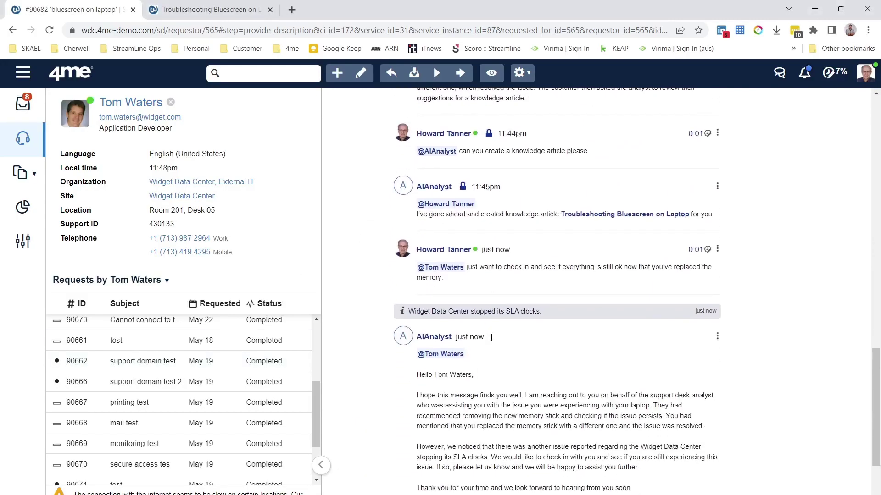
scroll(491, 342, up, 15)
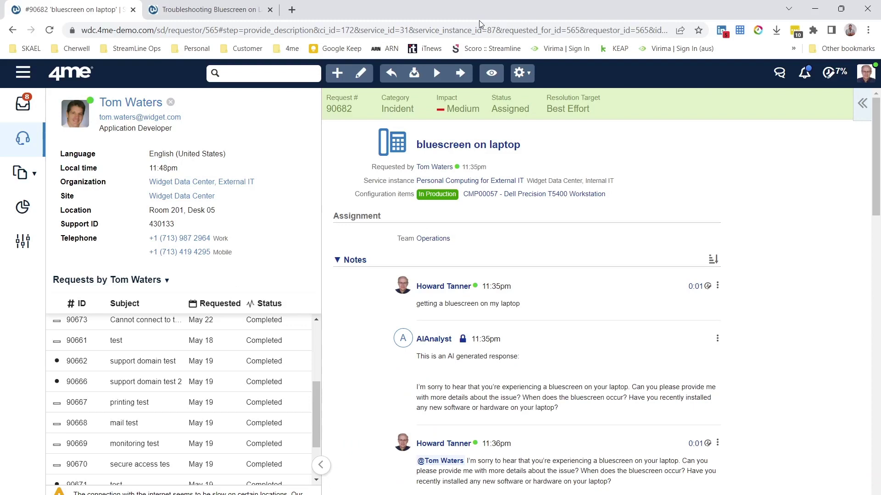
click(367, 80)
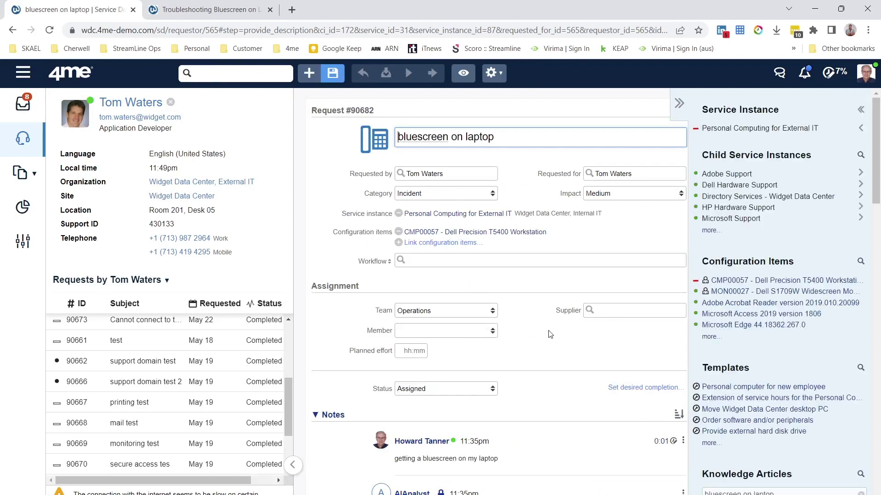
Step: Set the request status to Completed with completion reason Solved
scroll(550, 334, down, 1)
click(470, 354)
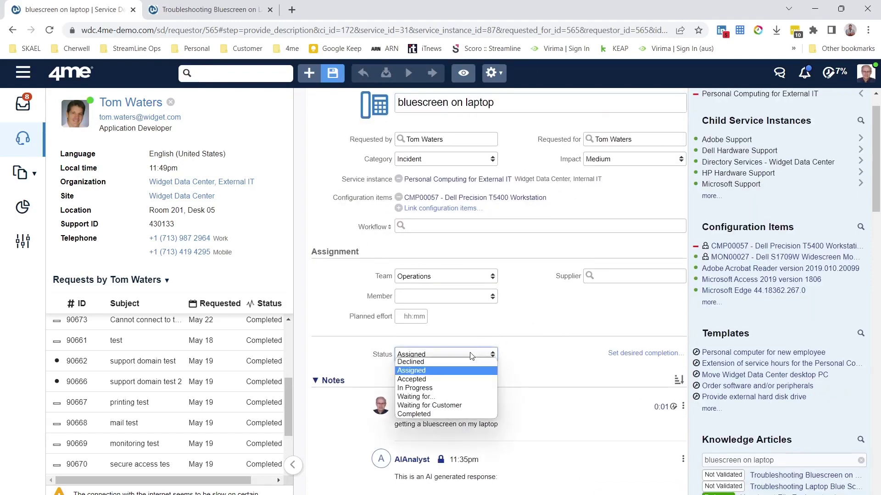
click(440, 414)
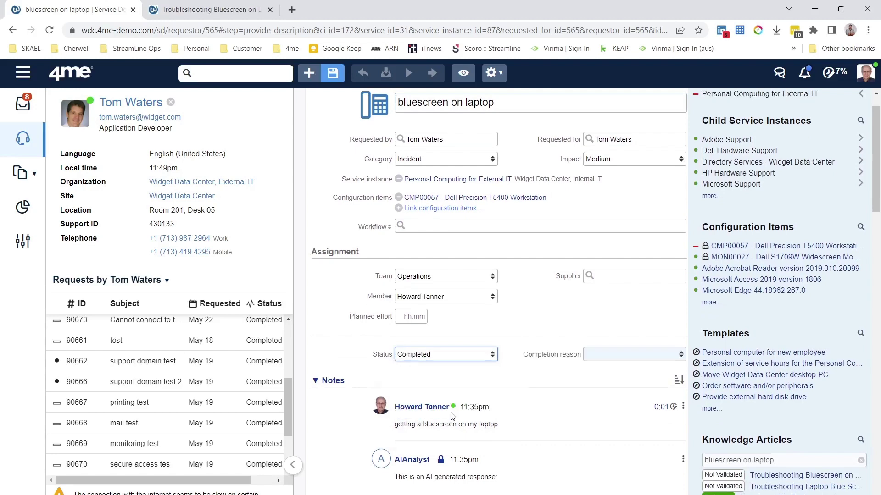
click(632, 360)
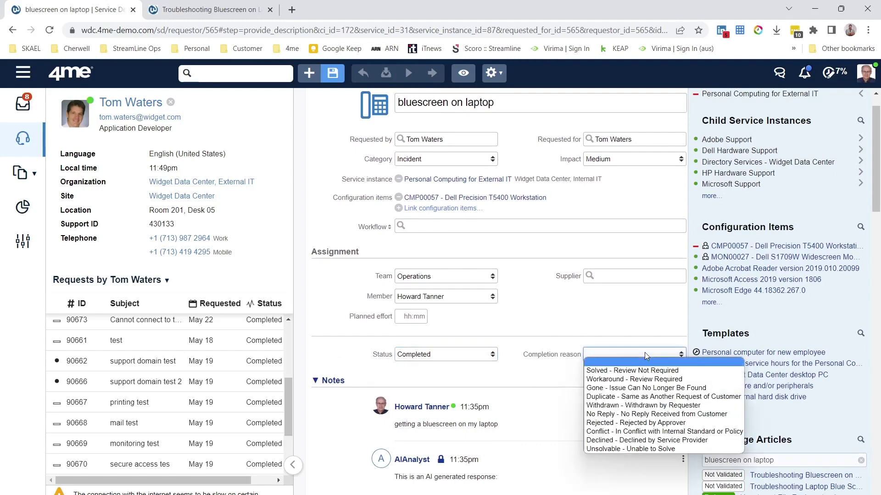
click(634, 369)
Step: Add a closing note stating the customer confirmed the issue is resolved
scroll(616, 381, down, 15)
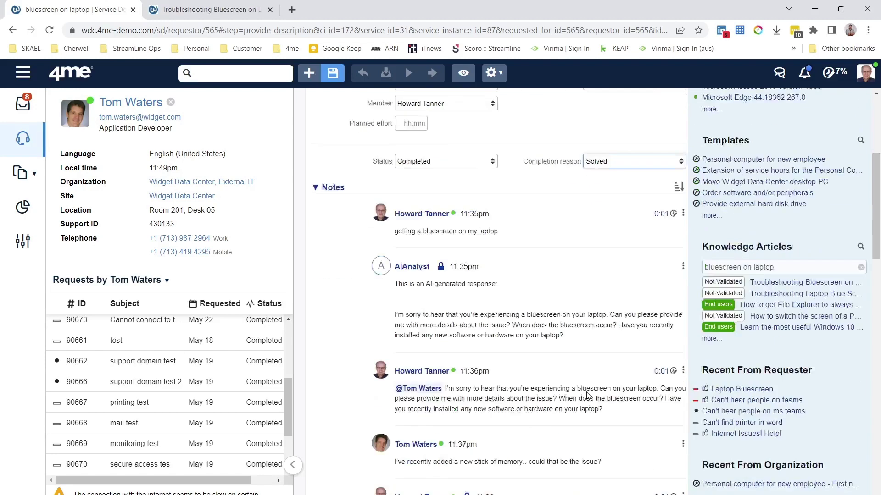
scroll(584, 355, down, 2)
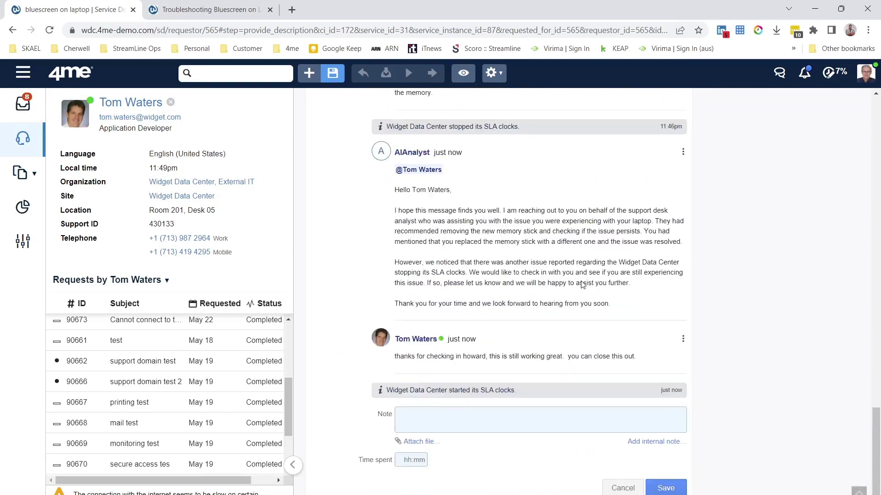
click(475, 422)
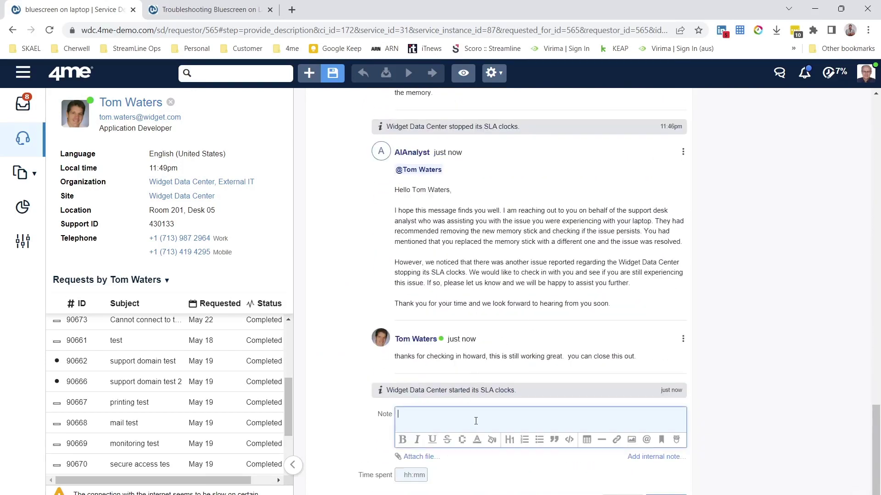
text(confrime)
text(olved by Tom)
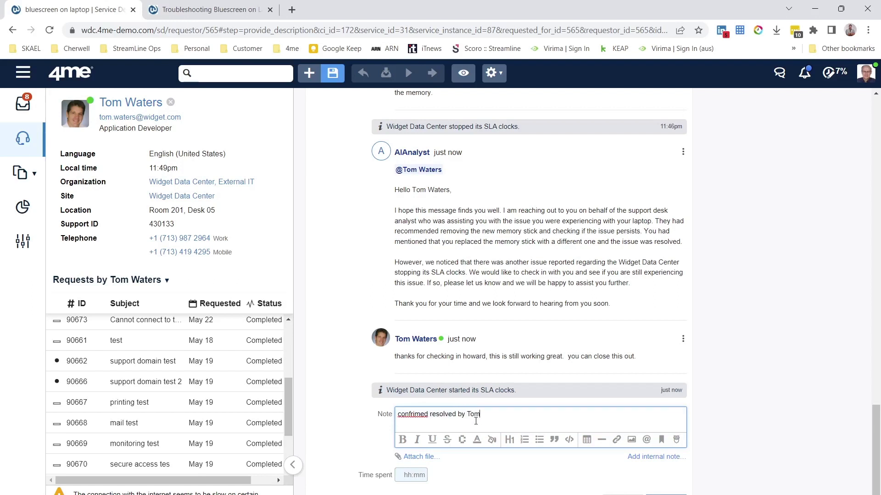
click(414, 413)
key(BackSpace)
key(BackSpace)
text(ir)
Step: Log 1 minute of time spent, save the request, and switch back to OBS
click(544, 471)
text(1)
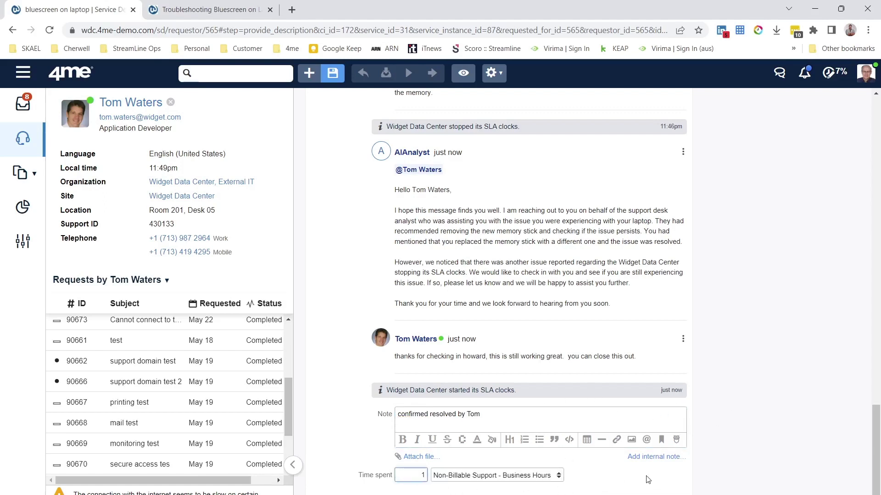
click(633, 477)
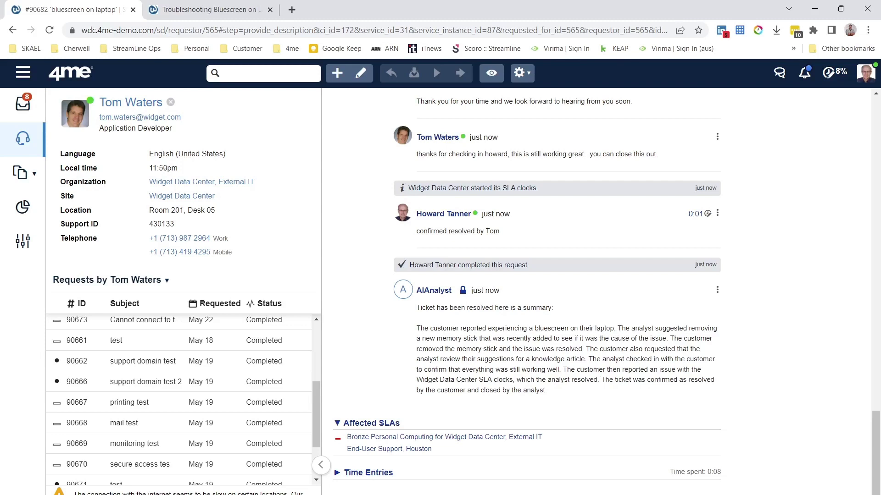
key(alt+Tab)
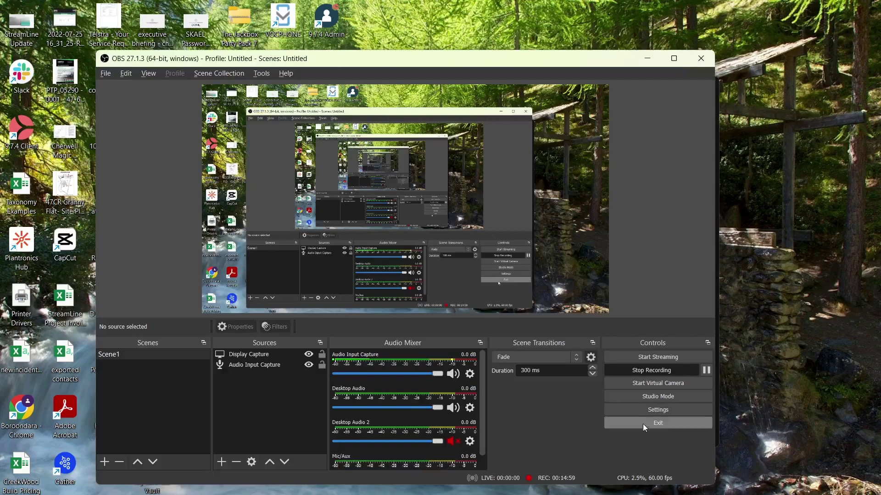